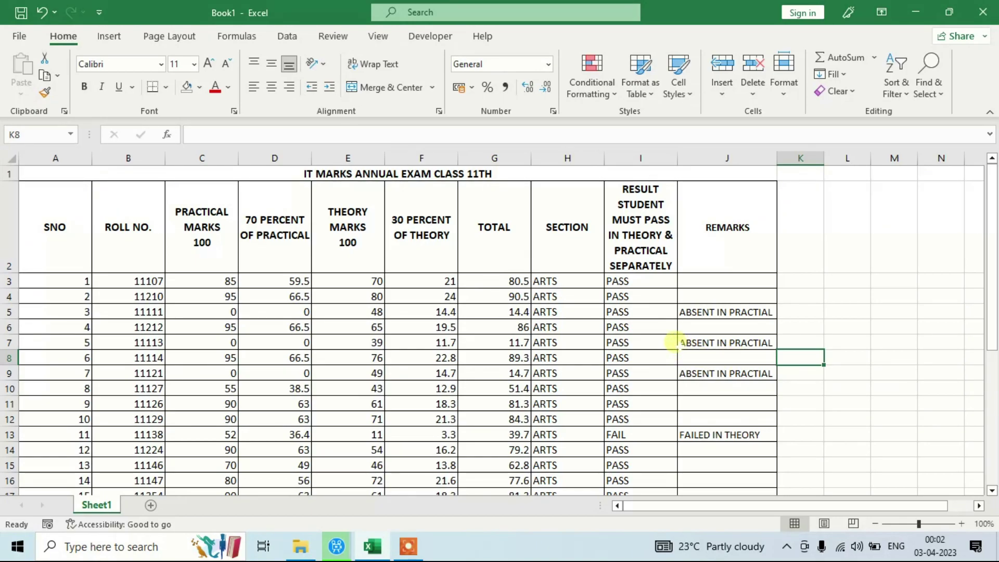
Inspect the existing pass/fail formulas and the formula adding the two percentages.
mouse_move(624, 282)
mouse_down()
mouse_move(639, 465)
mouse_move(632, 492)
mouse_up()
scroll(636, 390, up, 6)
click(635, 298)
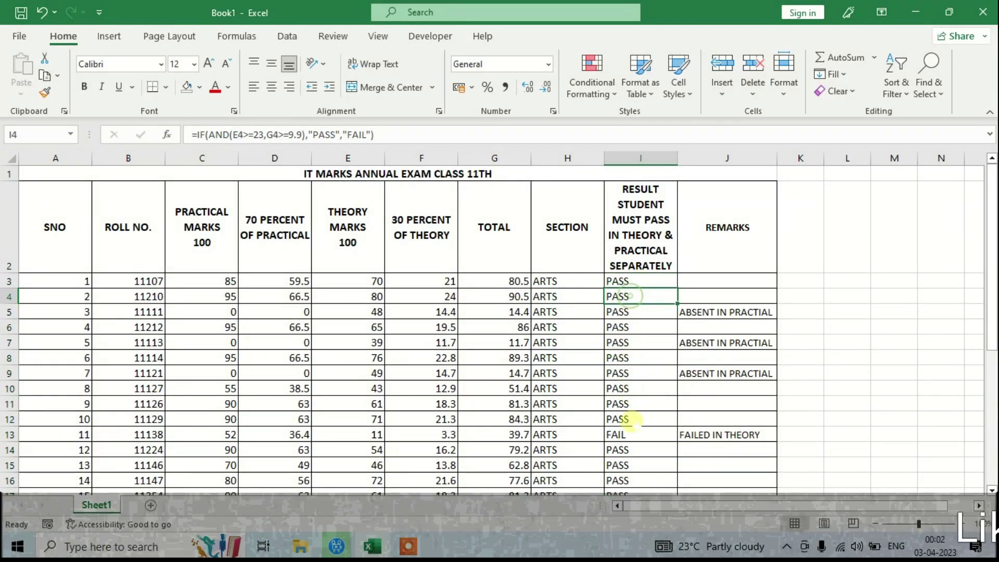
click(638, 436)
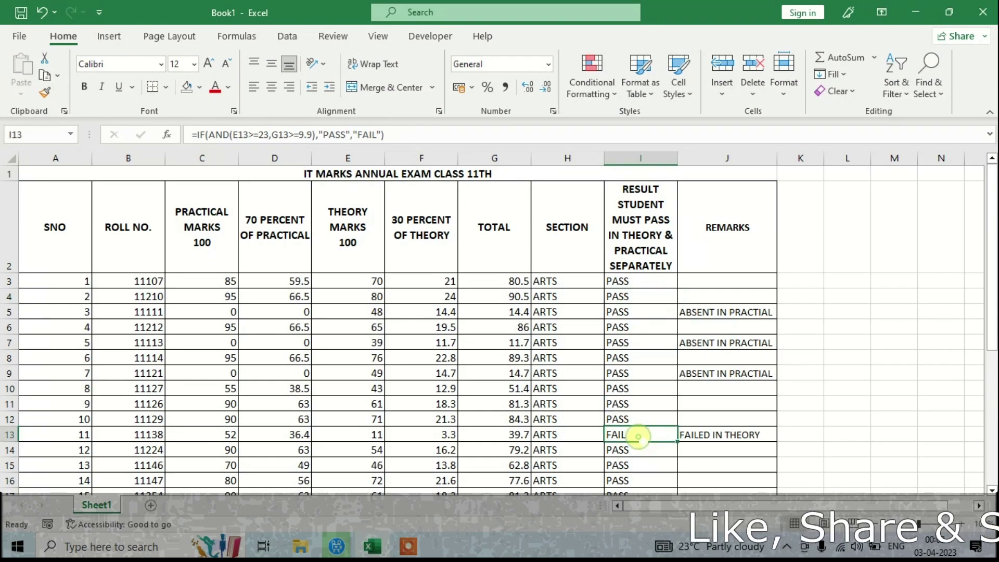
scroll(634, 434, down, 2)
scroll(635, 435, down, 2)
scroll(638, 437, up, 5)
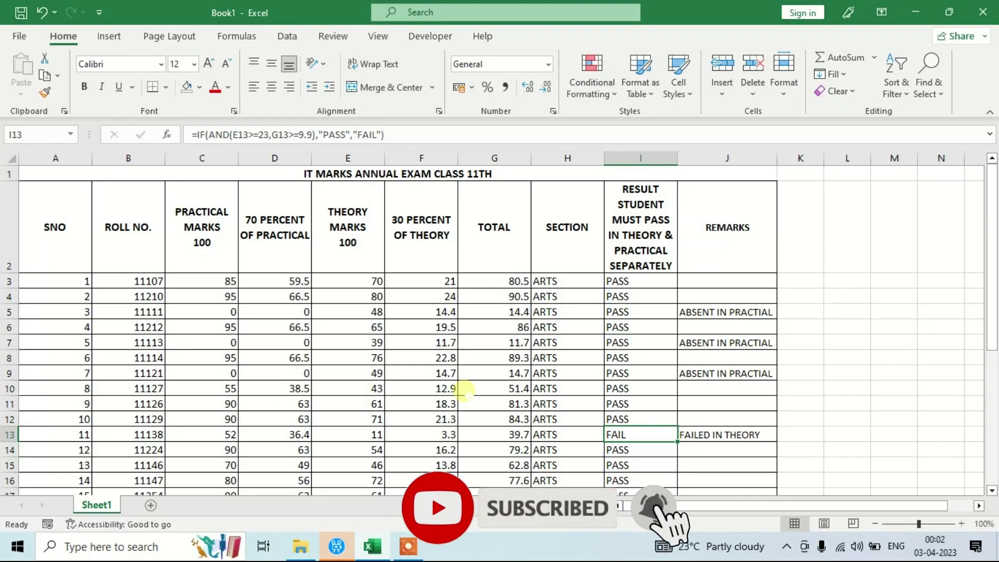
click(492, 307)
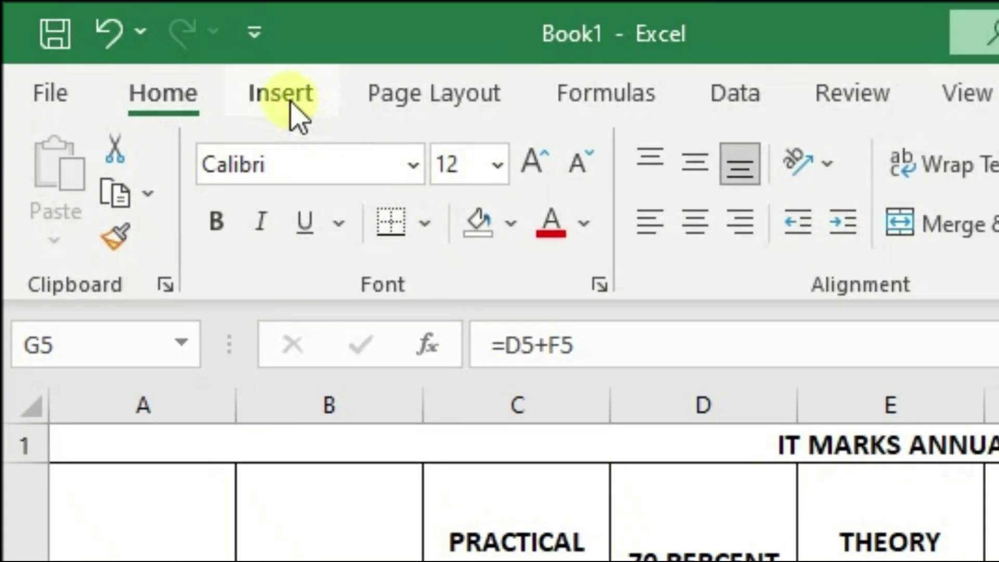
Search the Office add-in store for 'formula' via My Add-ins.
click(289, 101)
click(616, 229)
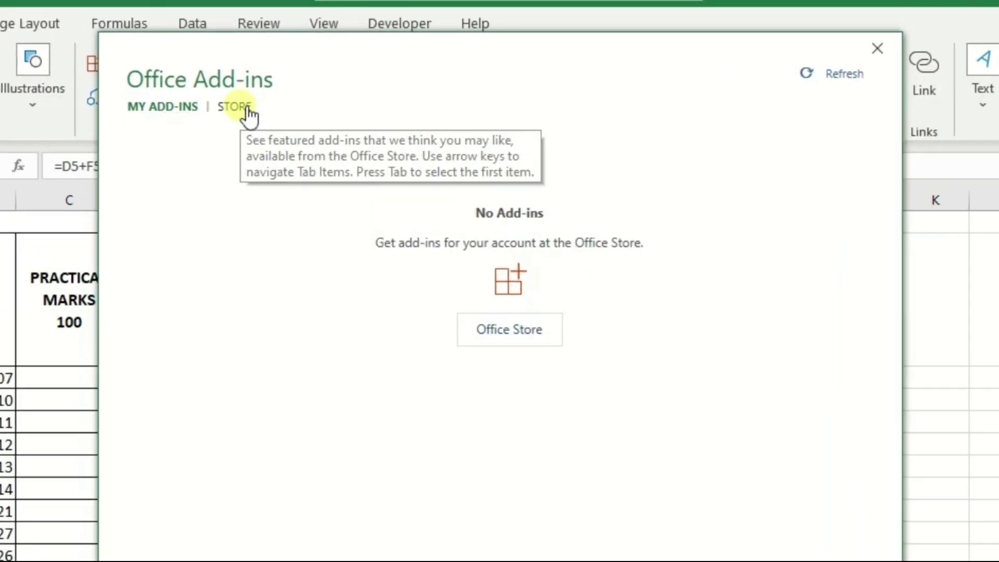
click(318, 94)
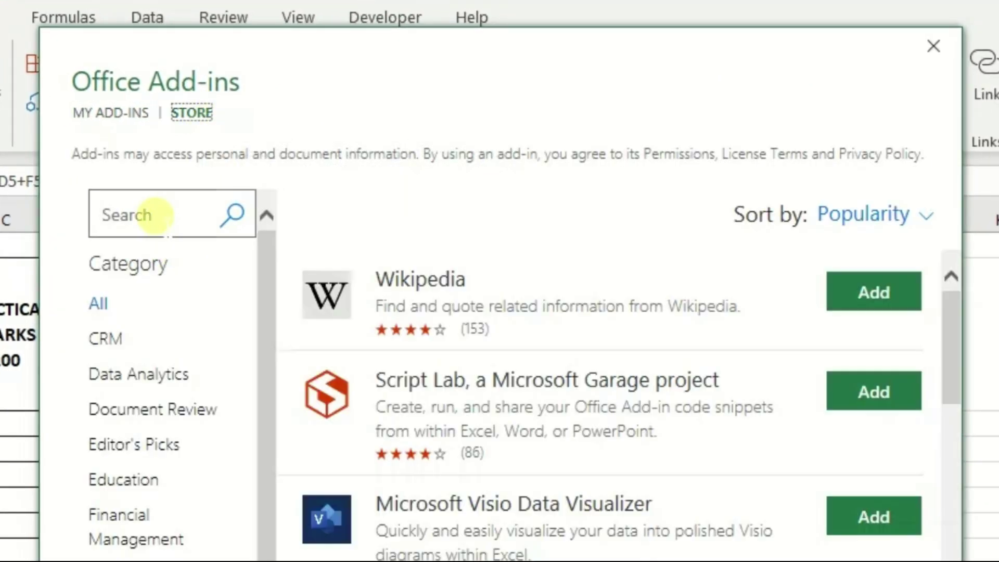
click(155, 215)
text(ai aided)
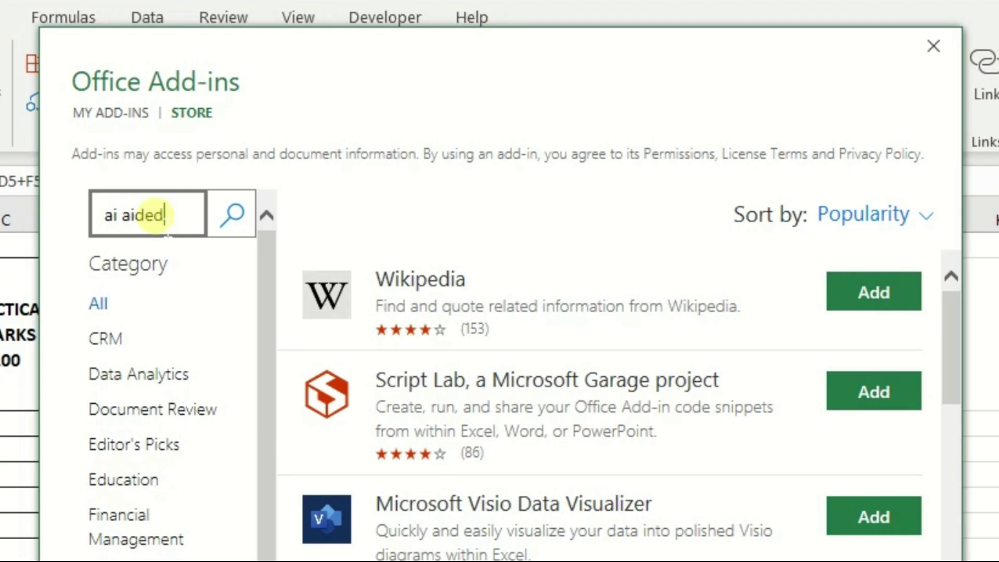
text(formula)
click(241, 229)
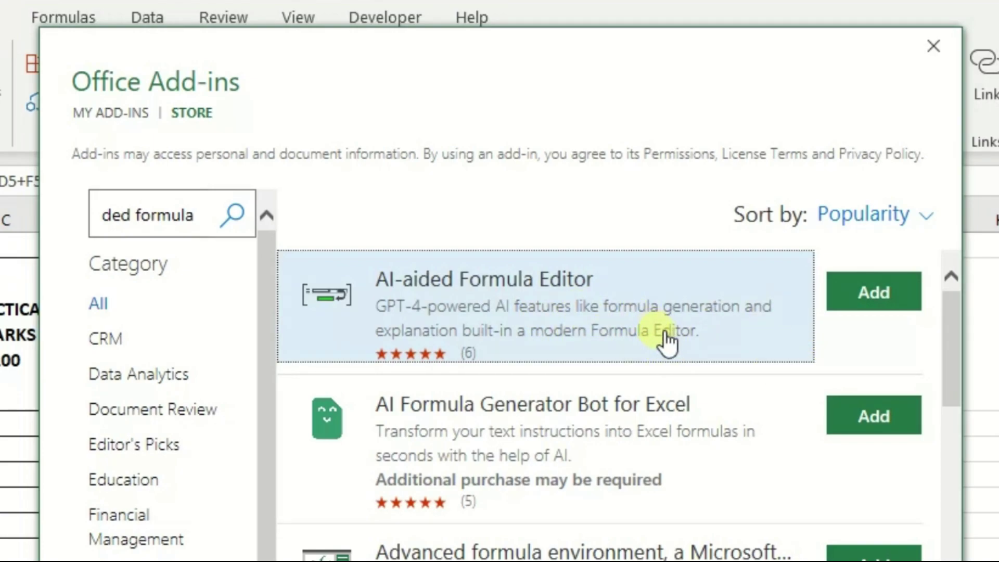
Add the AI-aided Formula Editor add-in, accepting its terms and conditions.
click(635, 315)
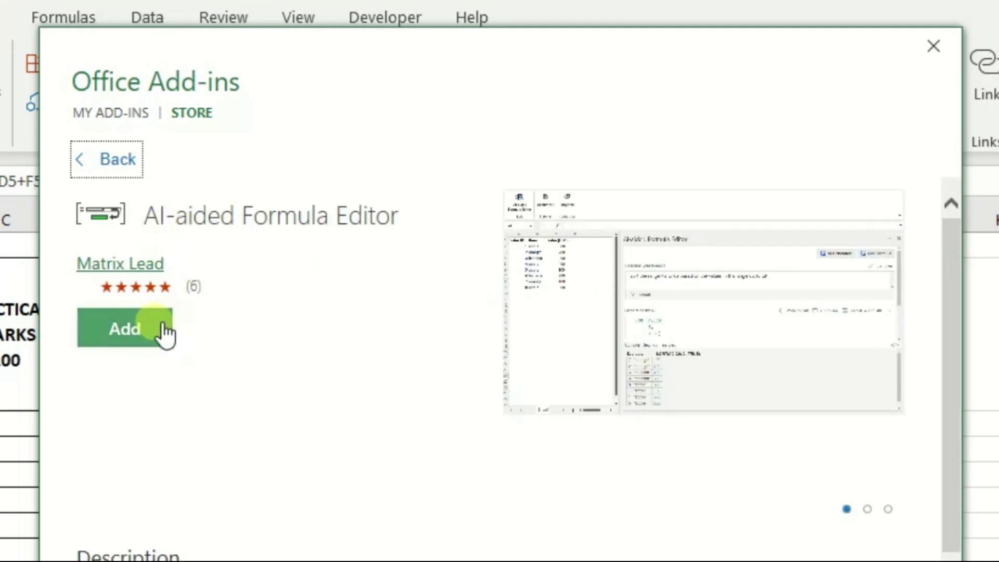
click(127, 330)
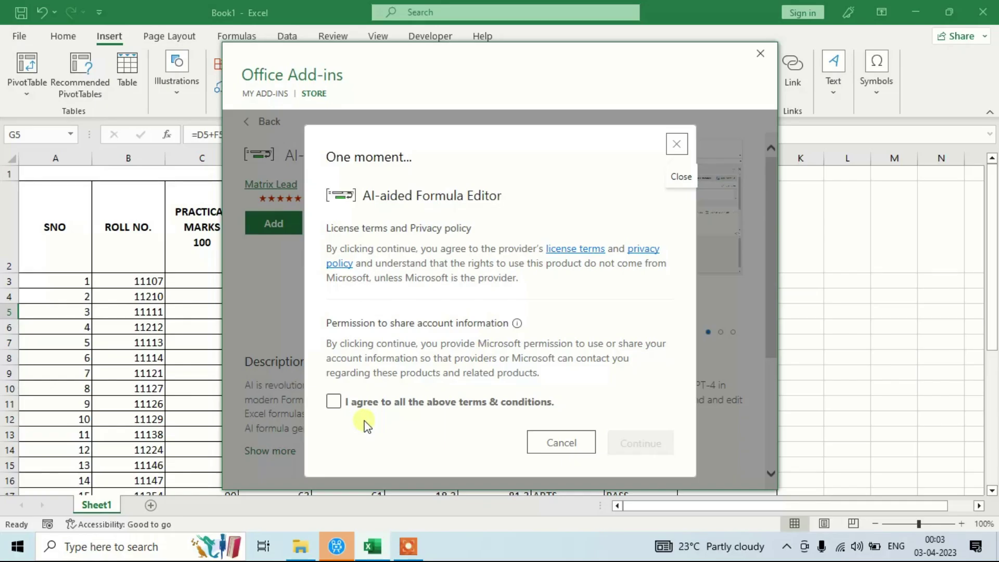
click(333, 401)
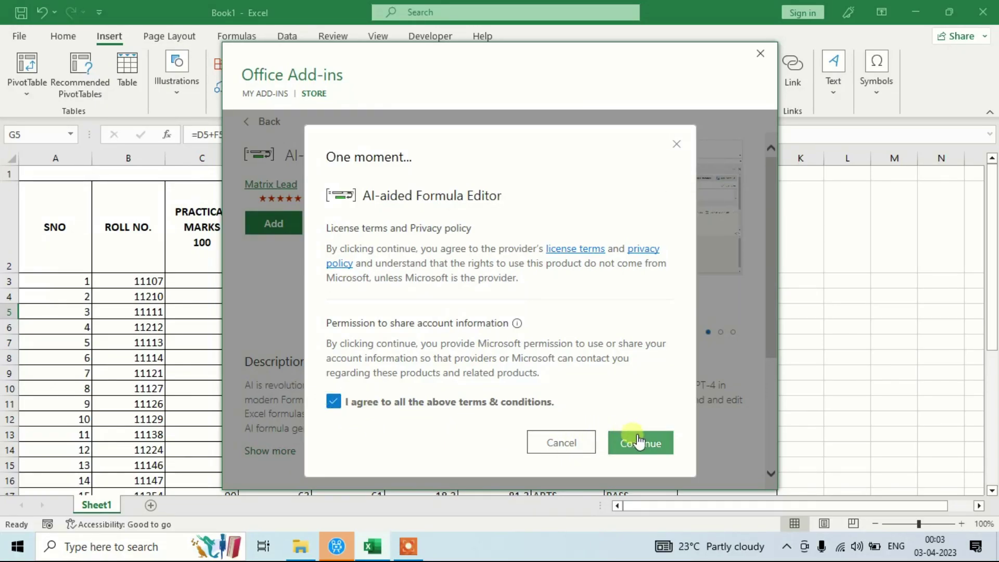
click(640, 442)
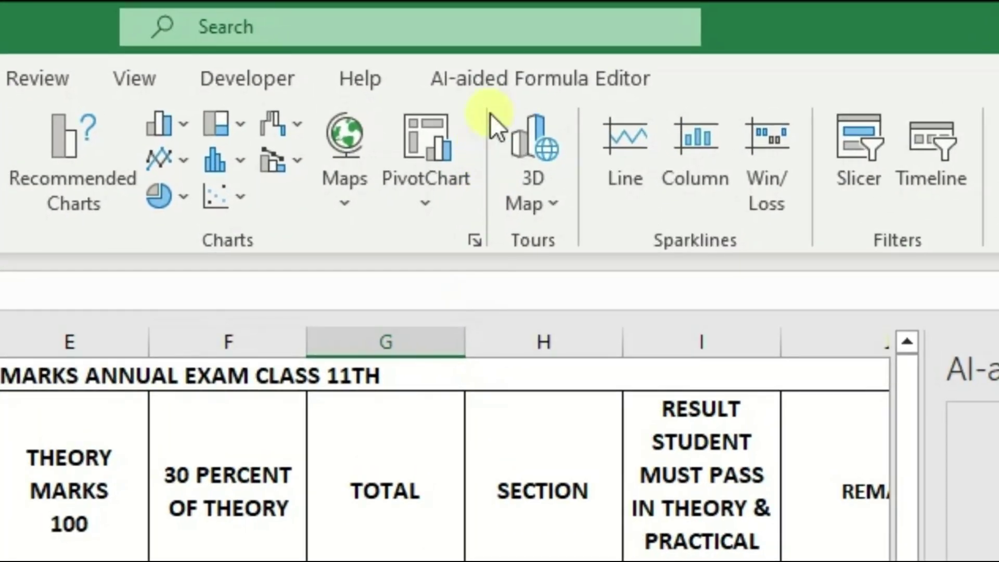
Open the AI-aided Formula Editor pane's AI Generator and delete its sample description text.
click(493, 89)
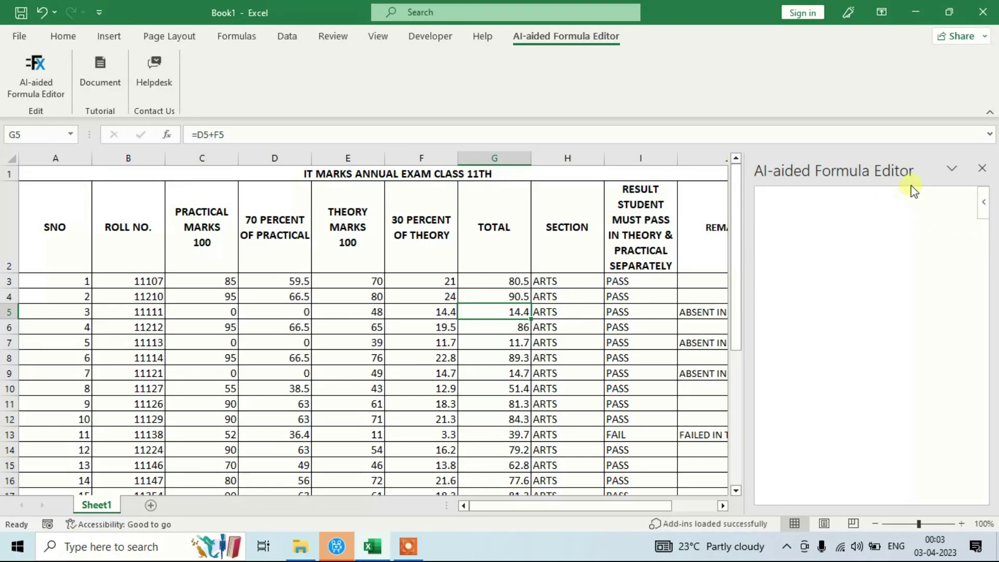
click(952, 172)
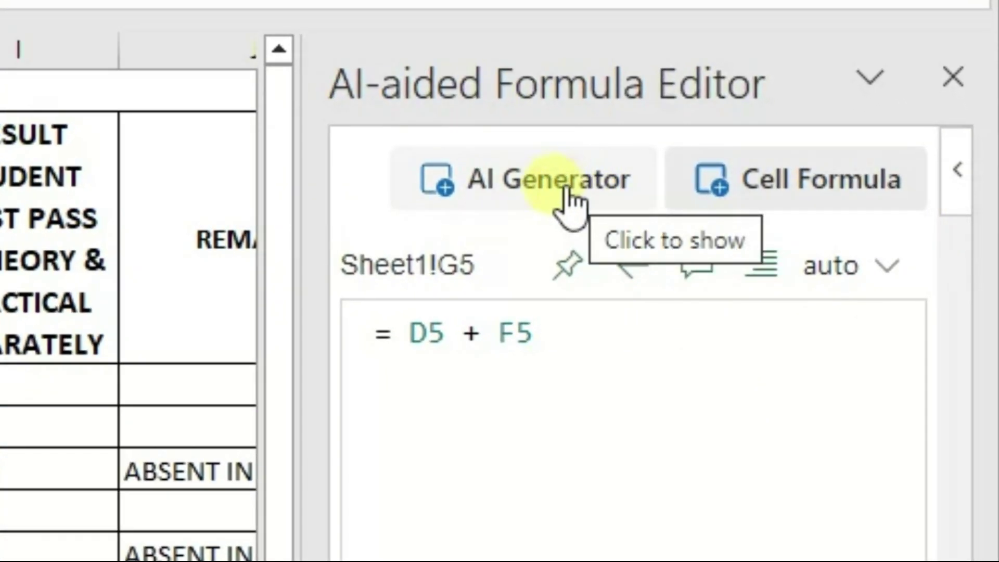
click(558, 187)
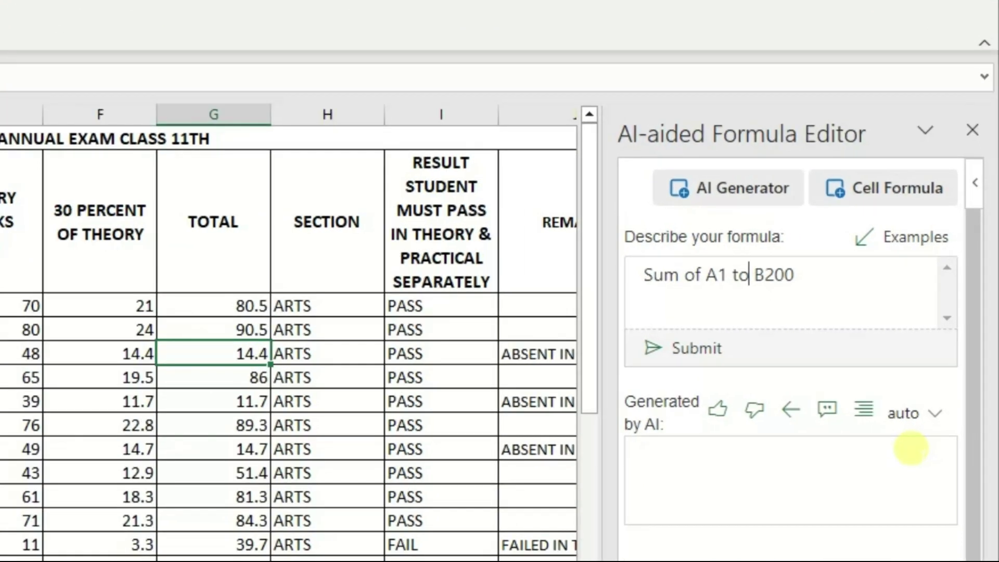
key(ctrl+a)
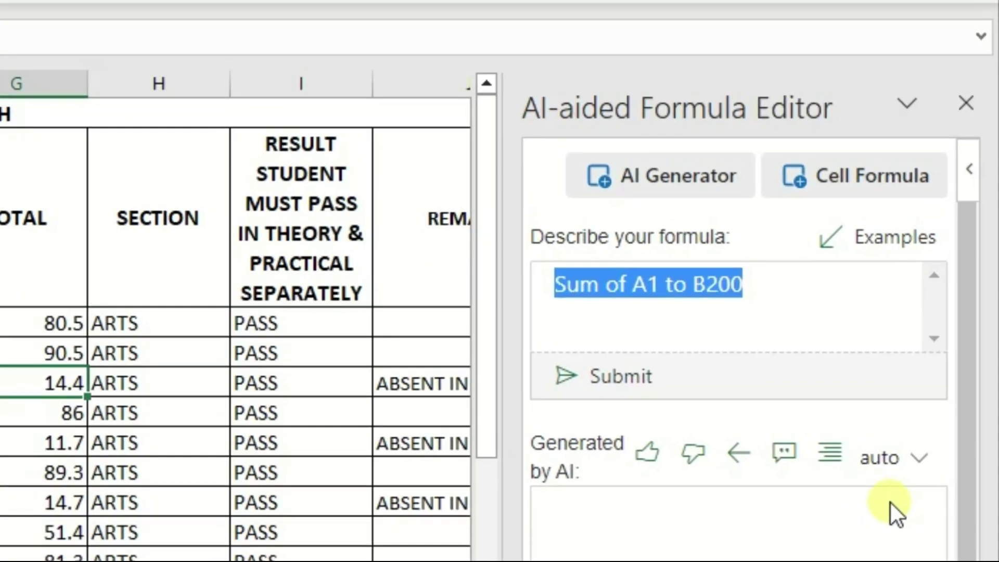
key(BackSpace)
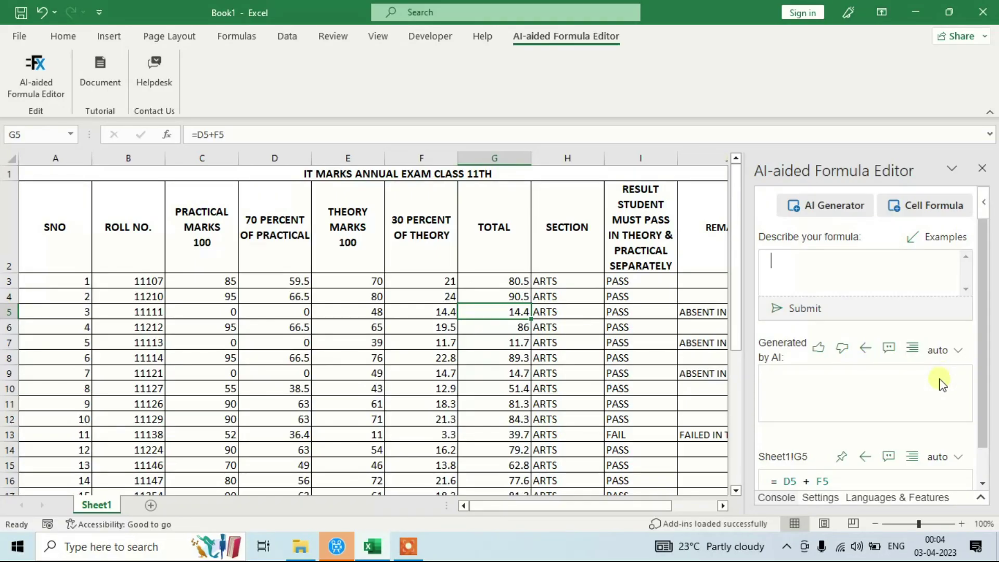
click(554, 285)
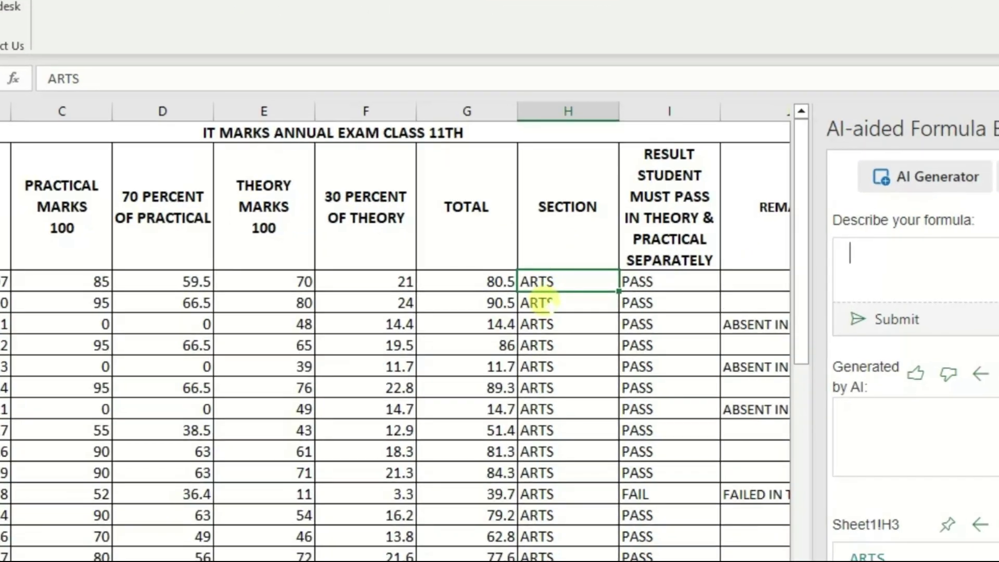
scroll(543, 303, down, 3)
scroll(541, 315, down, 1)
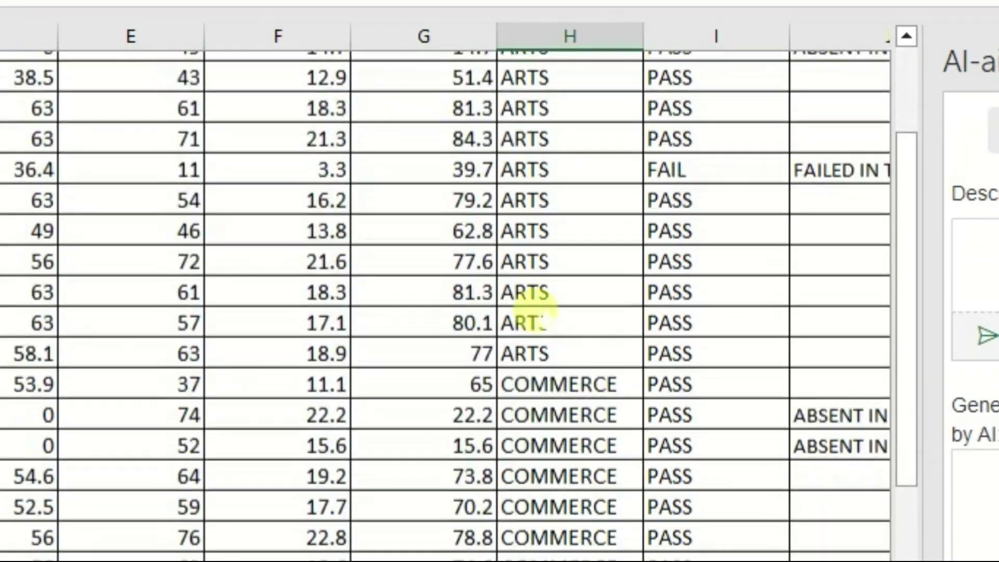
scroll(541, 312, down, 1)
scroll(544, 312, down, 1)
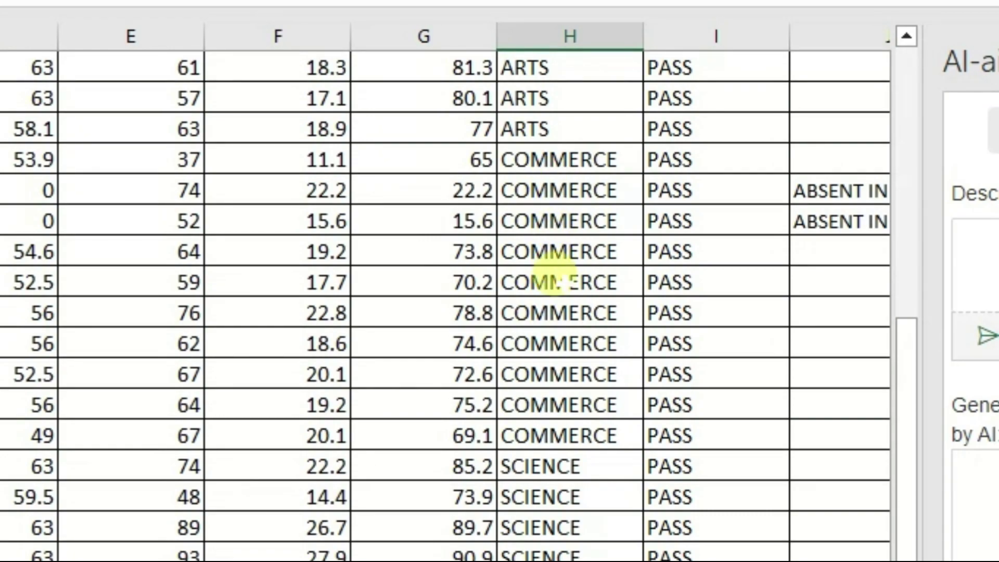
scroll(559, 284, up, 1)
scroll(559, 284, up, 4)
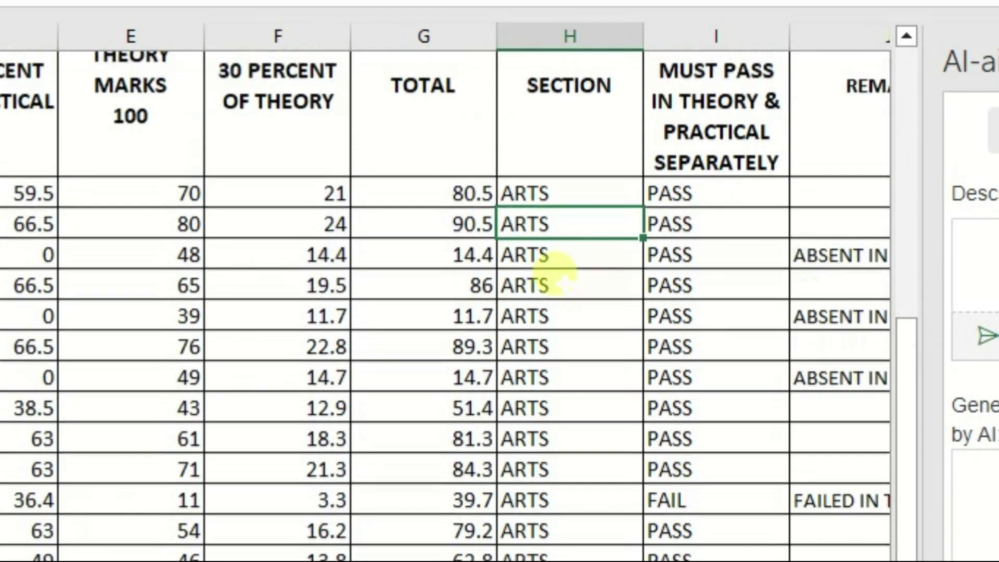
scroll(559, 284, down, 1)
scroll(560, 280, down, 4)
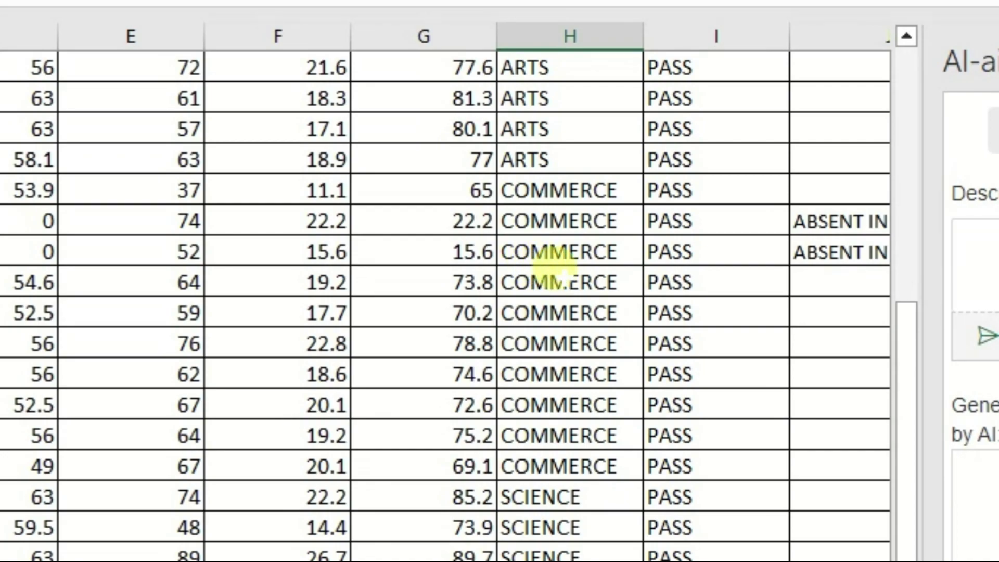
scroll(575, 279, up, 1)
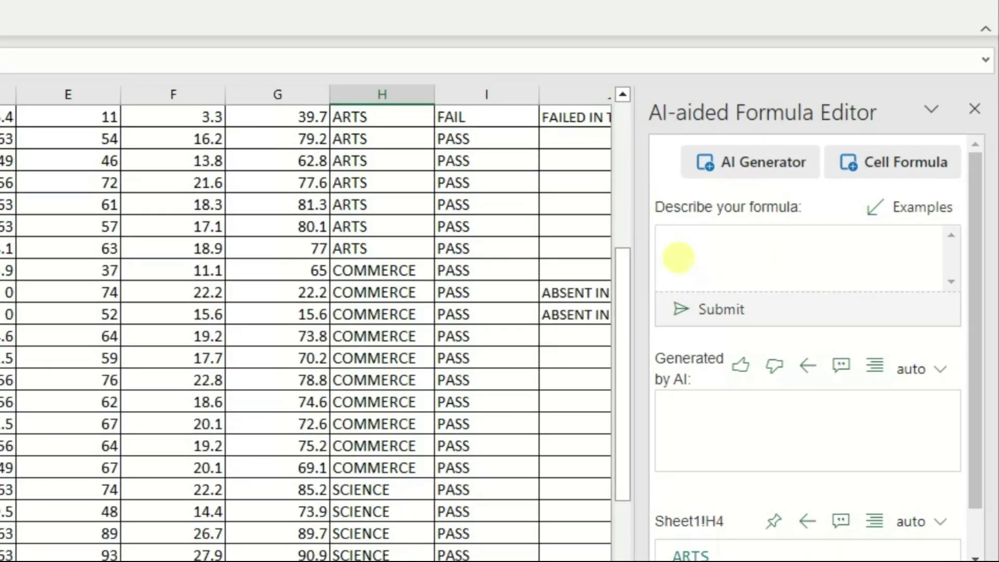
click(631, 250)
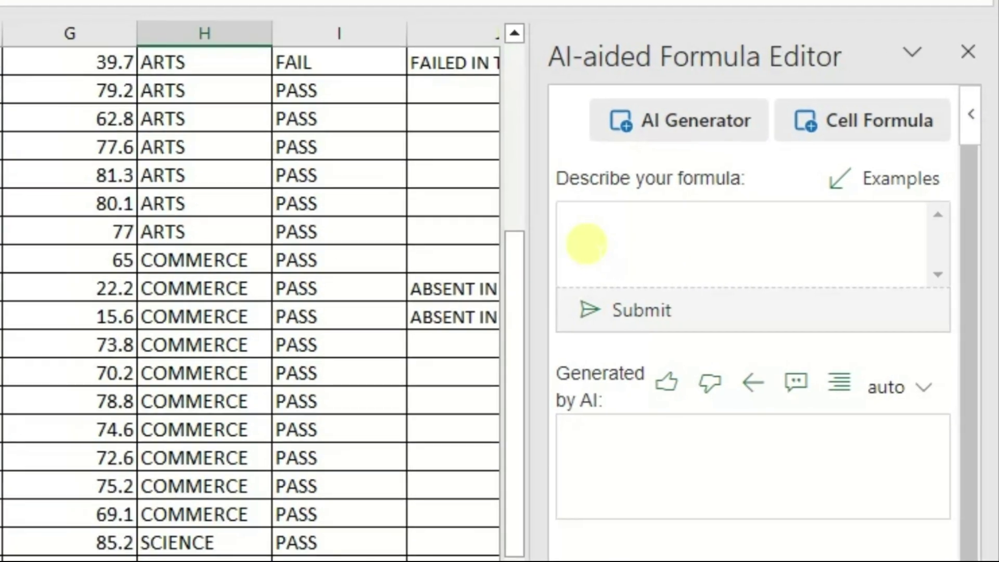
scroll(127, 147, up, 2)
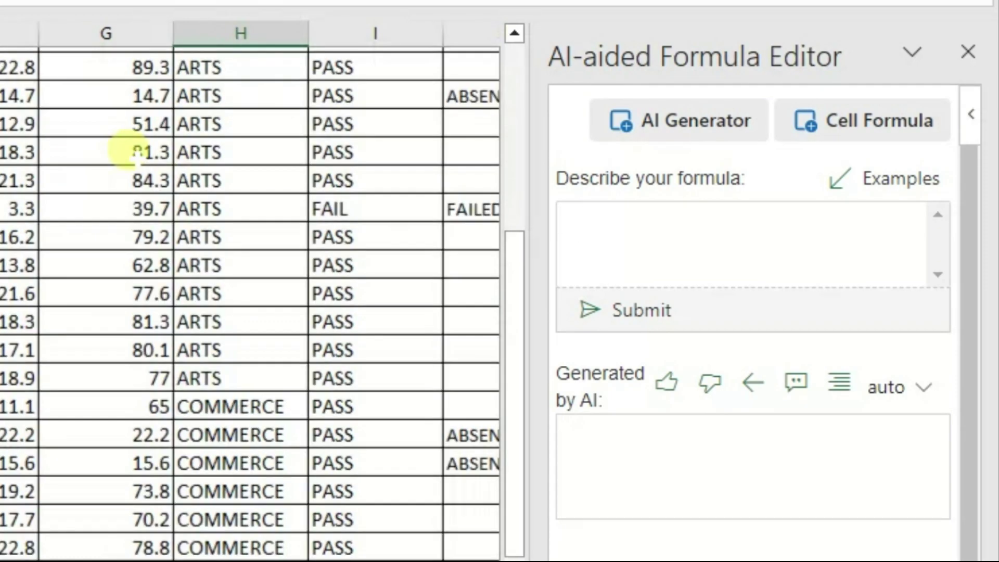
scroll(249, 232, up, 2)
click(214, 242)
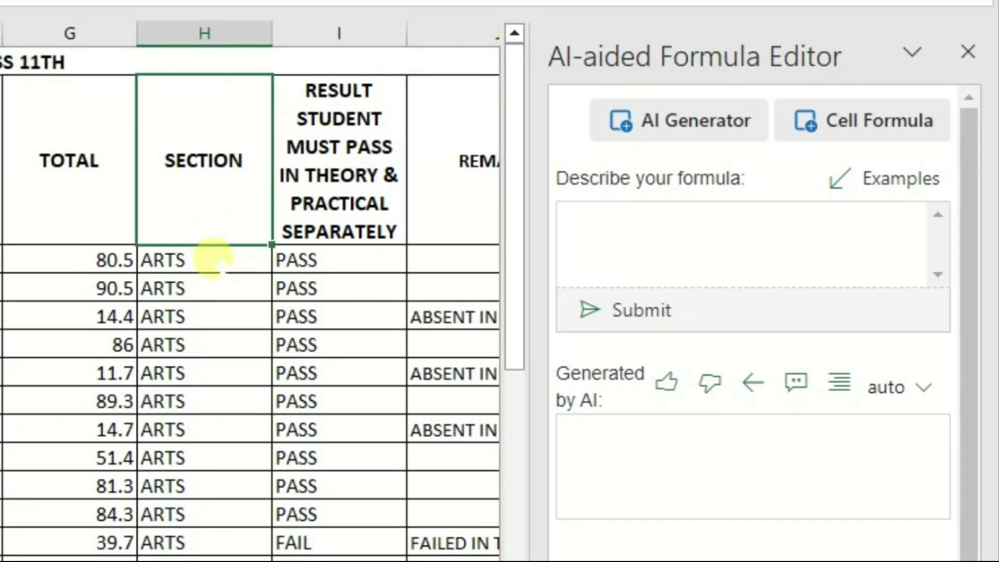
click(212, 257)
scroll(212, 257, down, 5)
scroll(214, 256, down, 3)
scroll(216, 257, down, 1)
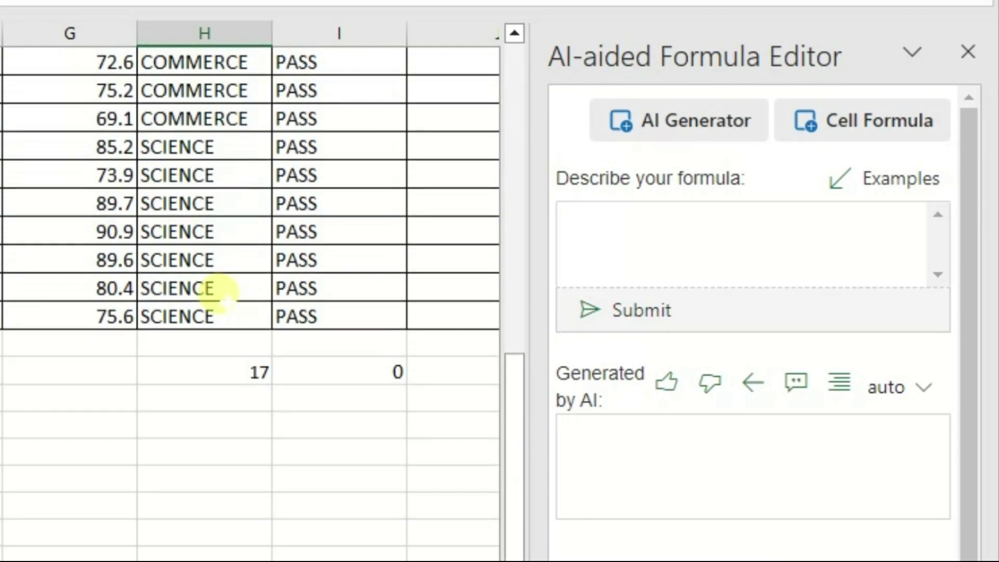
shift+click(219, 312)
scroll(221, 175, up, 10)
scroll(260, 281, down, 1)
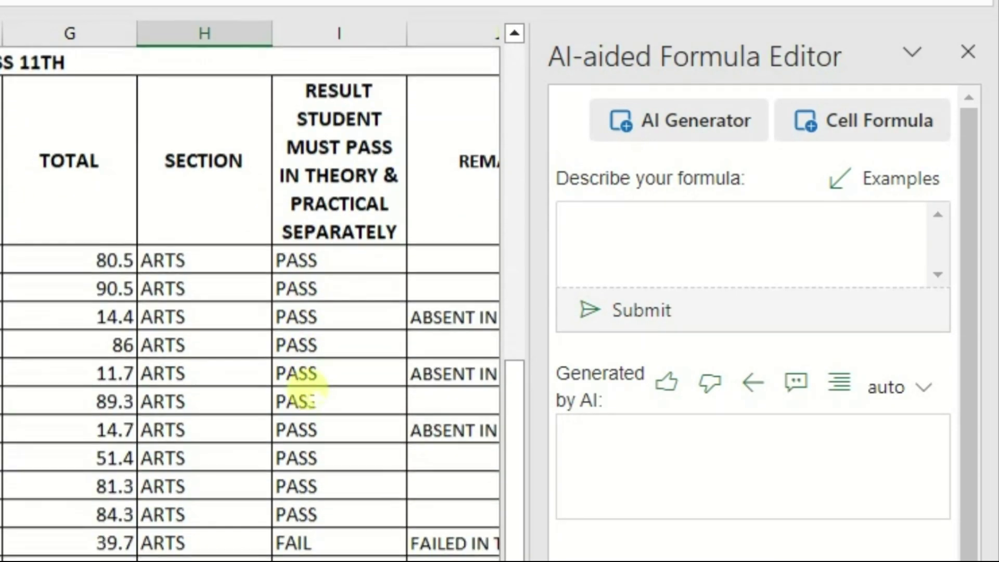
click(652, 215)
text(h3 se h36 y)
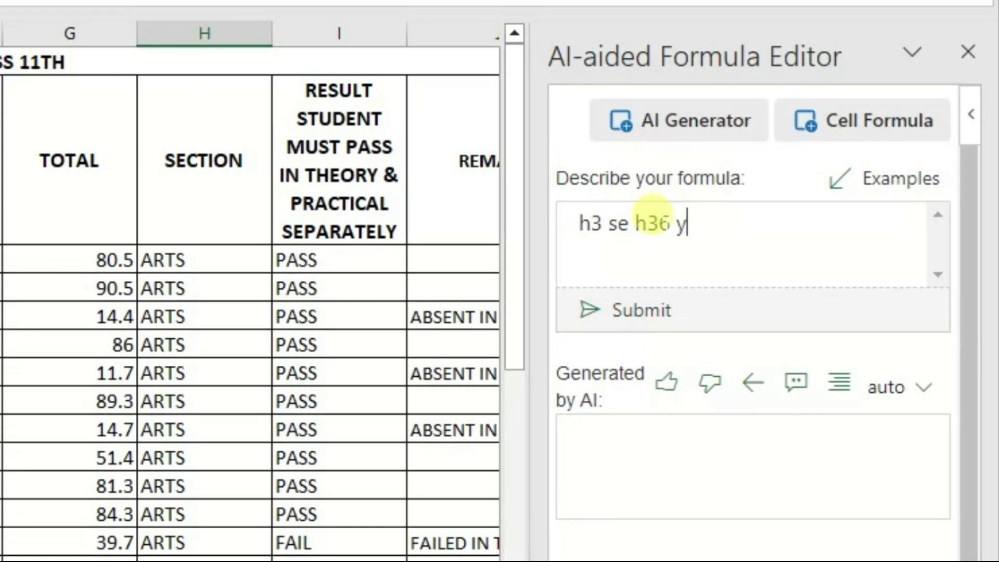
Generate =COUNTIF(H3:H36,"arts") from a description and paste it into H38, showing 17.
text(ak kitne students arts ke)
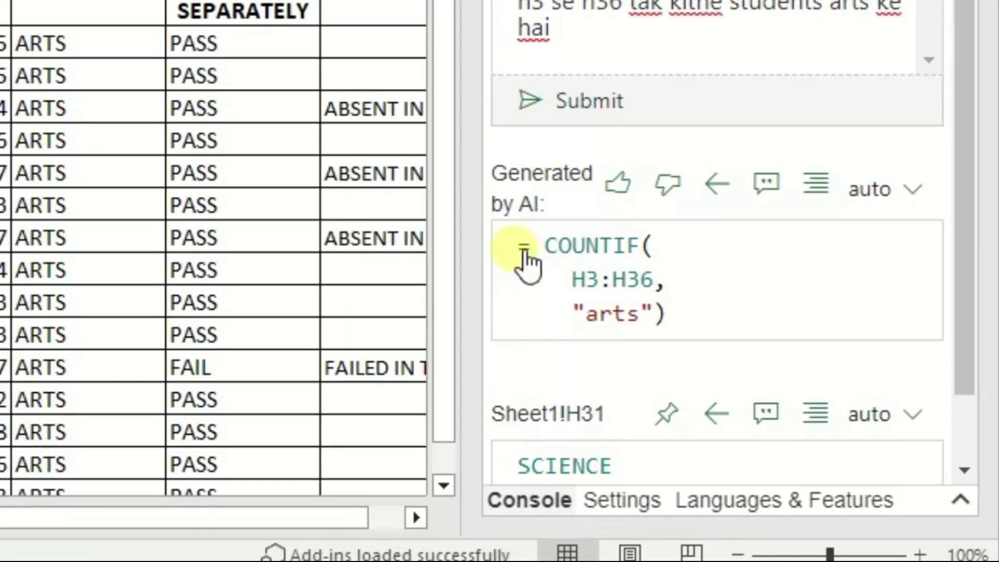
drag(668, 313, 518, 246)
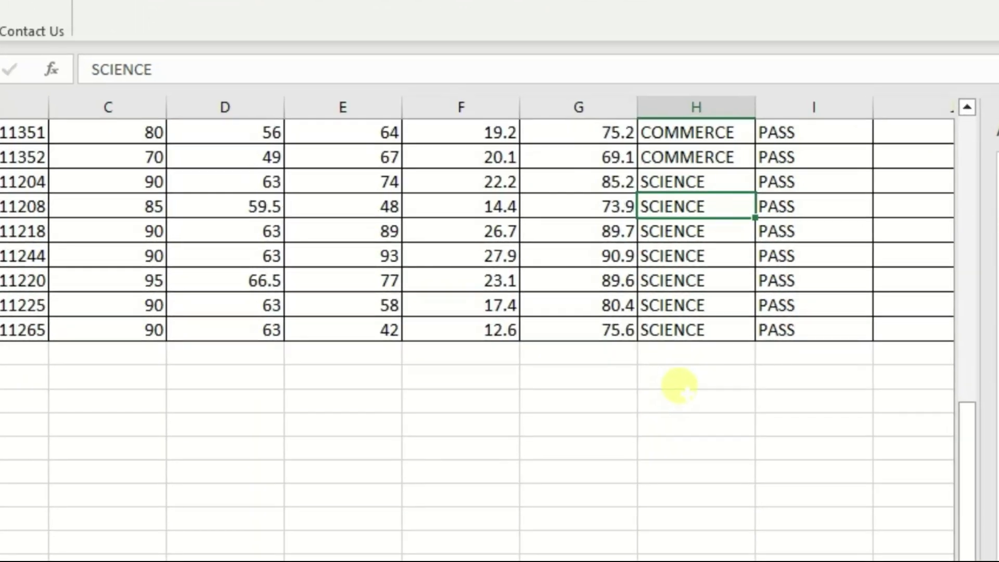
click(647, 366)
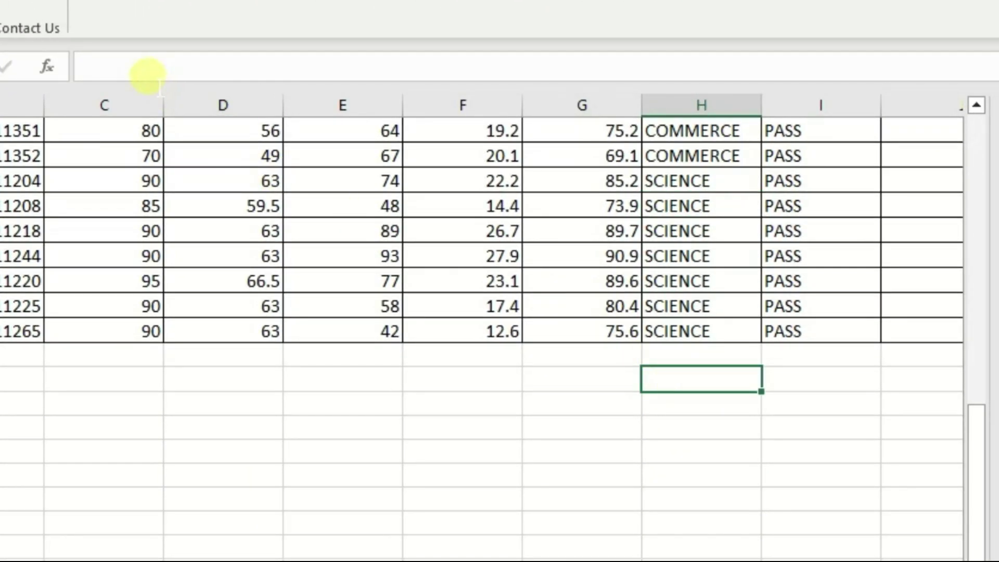
click(146, 72)
key(ctrl+v)
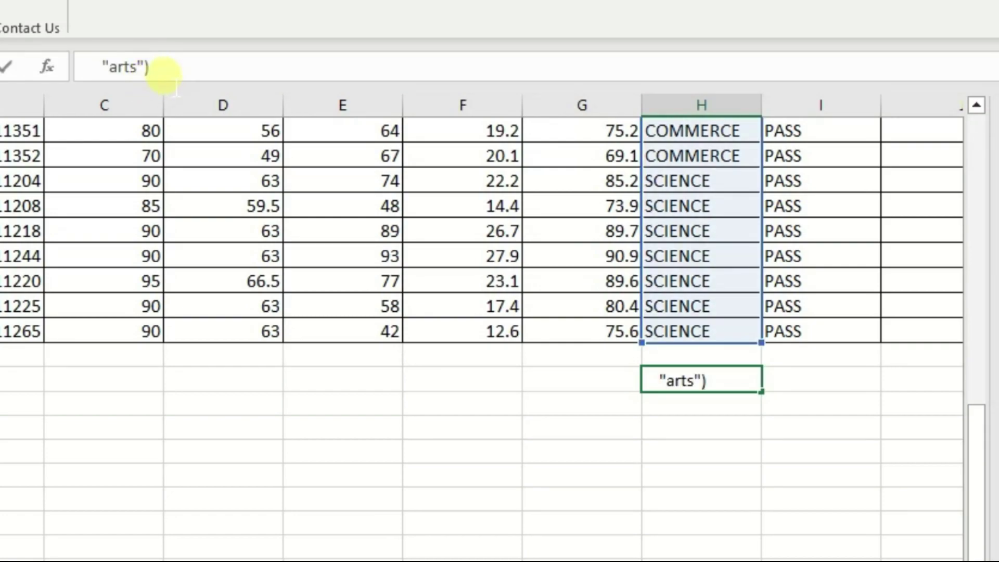
key(Return)
click(746, 377)
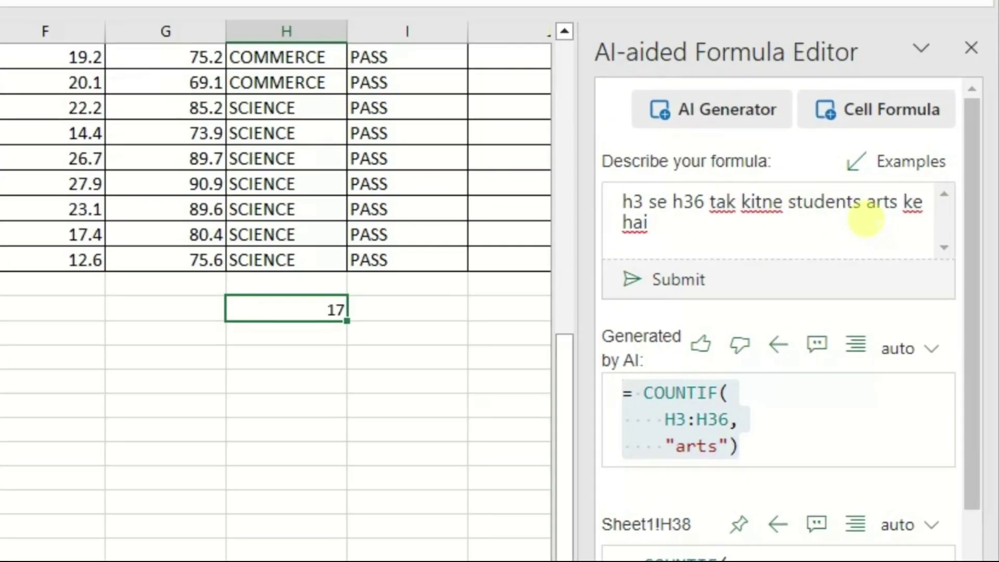
Replace 'arts' with 'sceience' in the description and generate the science count formula.
double_click(879, 203)
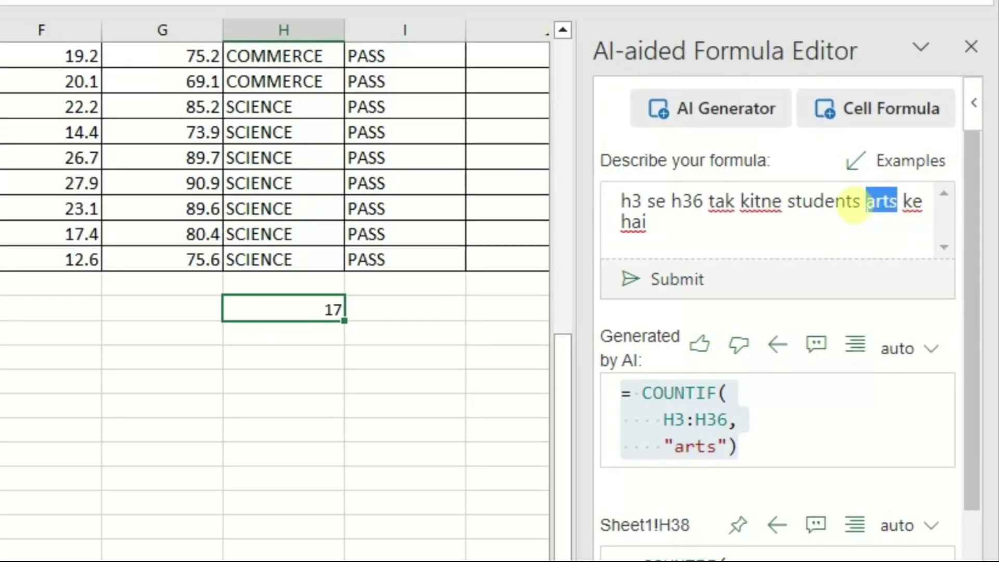
text(sceience)
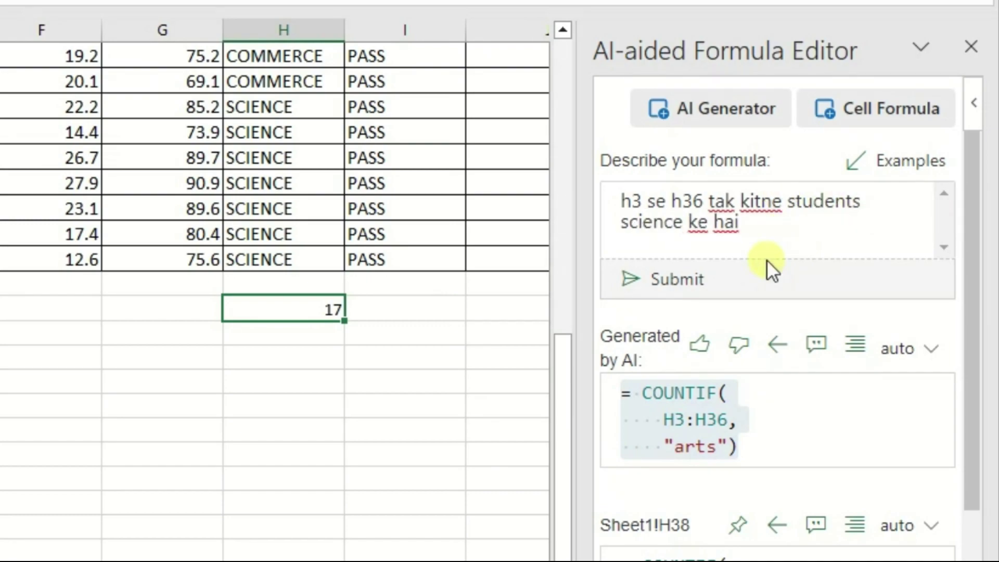
click(659, 283)
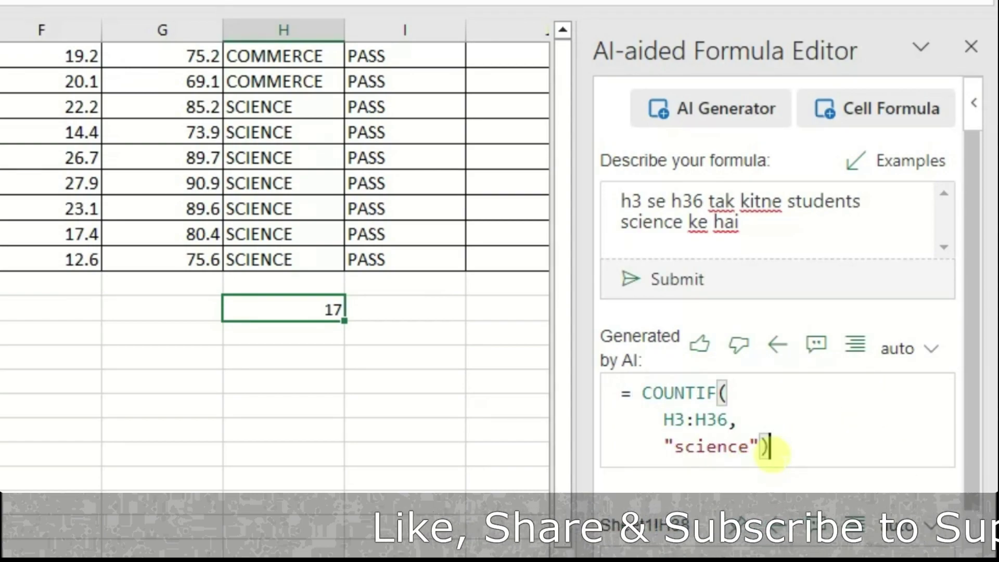
Paste =COUNTIF(H3:H36,"science") into H39, which shows 7 science students.
drag(770, 448, 579, 388)
key(ctrl+c)
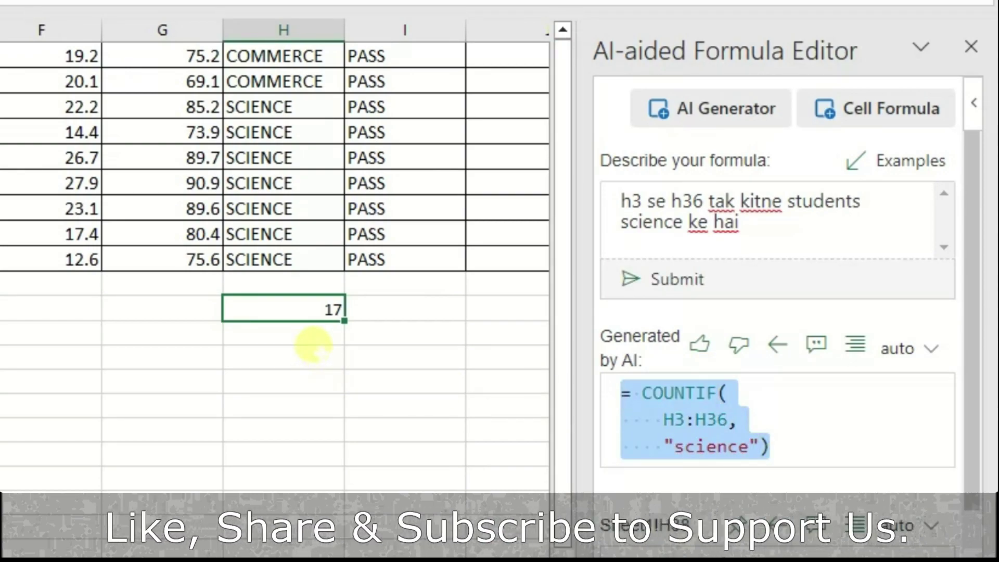
click(312, 337)
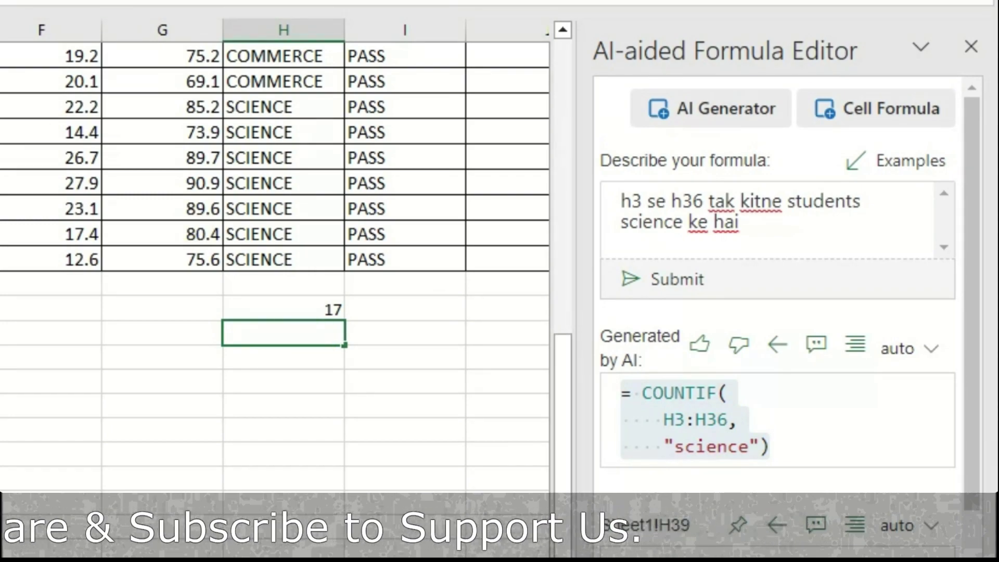
key(ctrl+v)
key(Return)
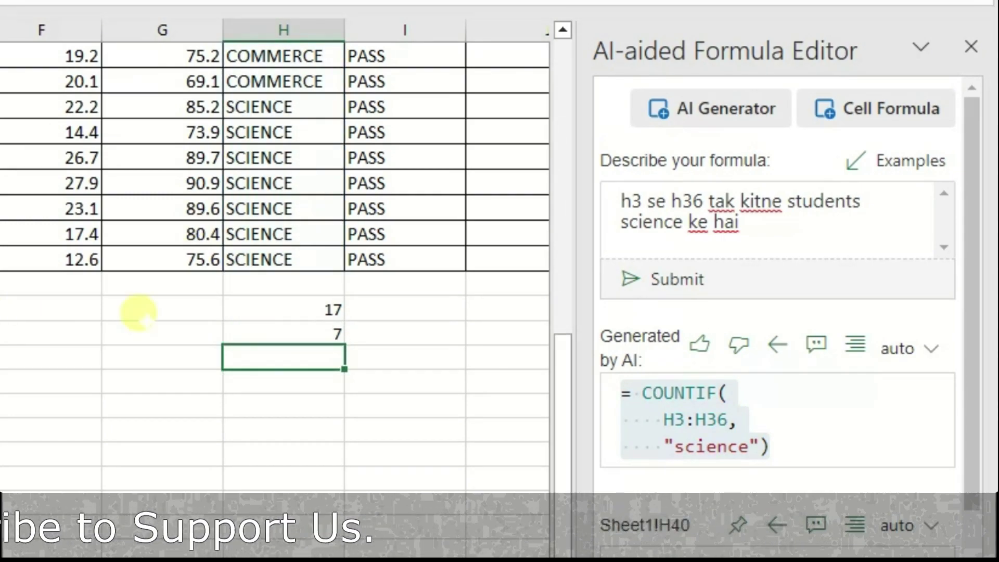
click(328, 333)
drag(291, 107, 299, 242)
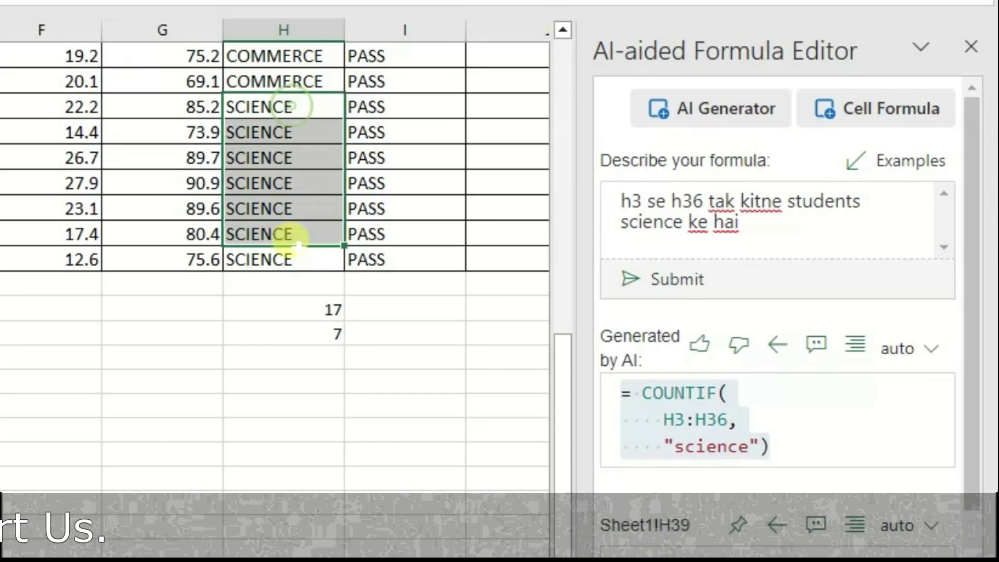
click(302, 350)
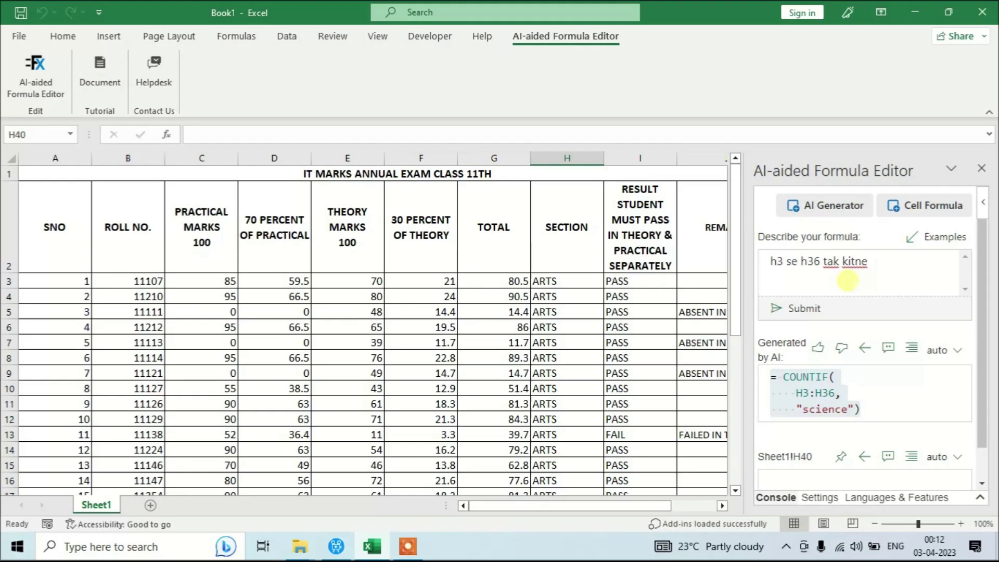
Describe 'count number of students from e3 to e36 who secured less than 33 marks' and submit.
key(BackSpace)
key(BackSpace)
key(BackSpace)
key(BackSpace)
key(BackSpace)
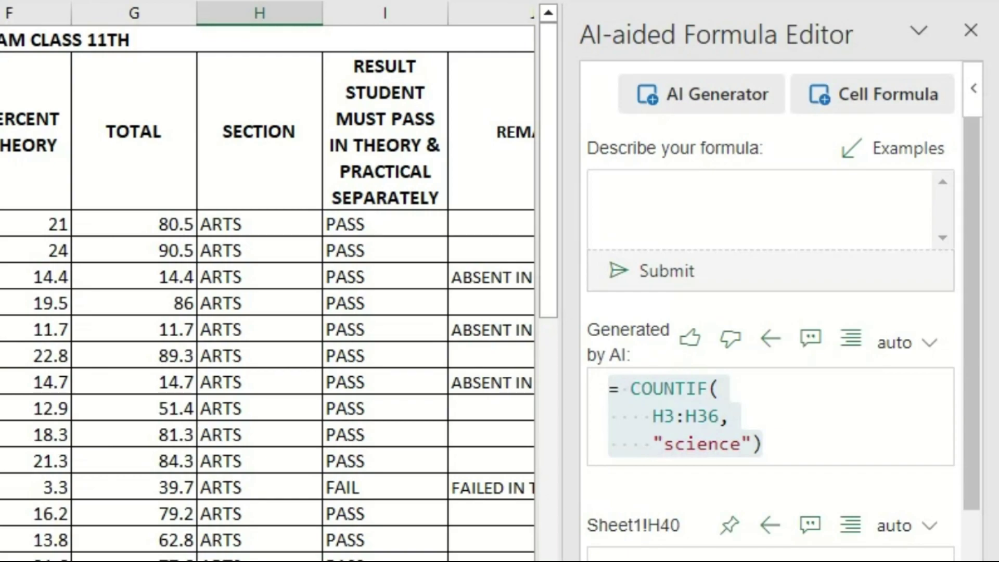
click(0, 223)
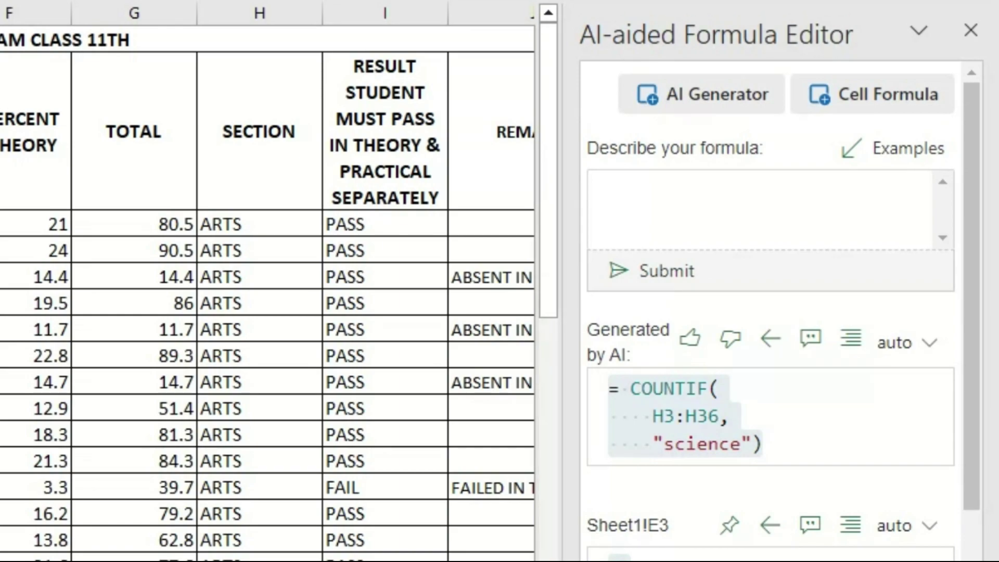
click(685, 210)
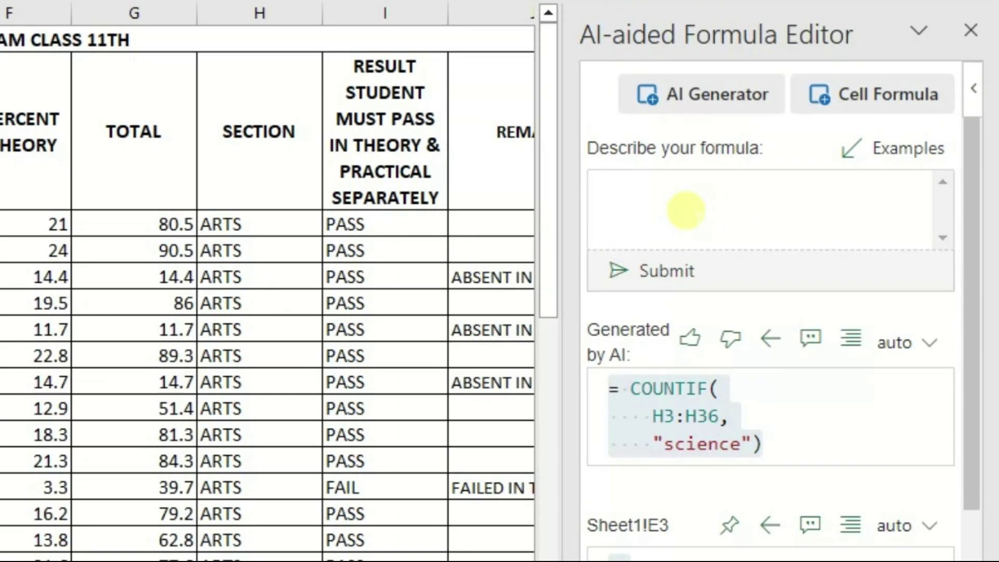
text(count number of students from e3 to e36 who secured less than 33 marks)
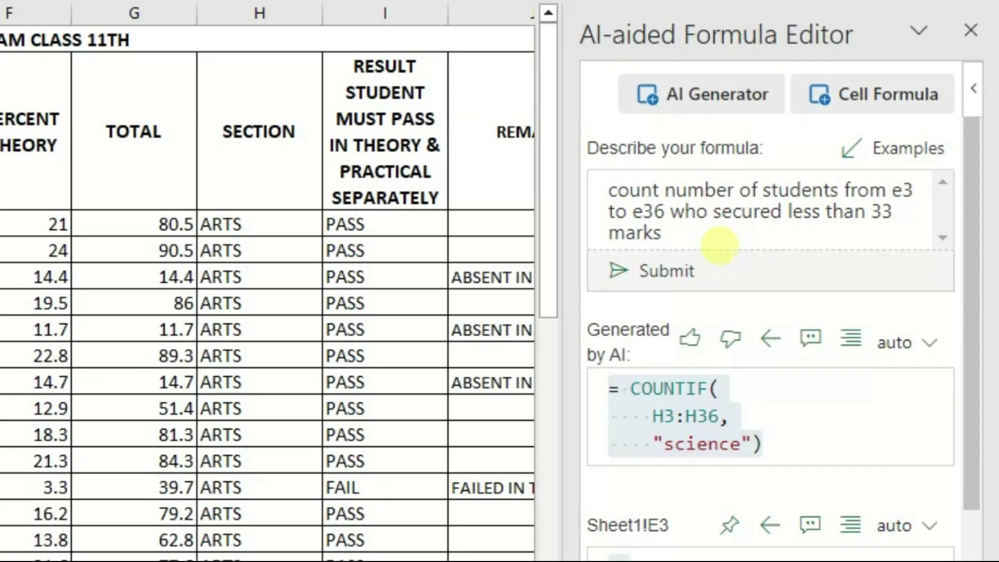
click(634, 280)
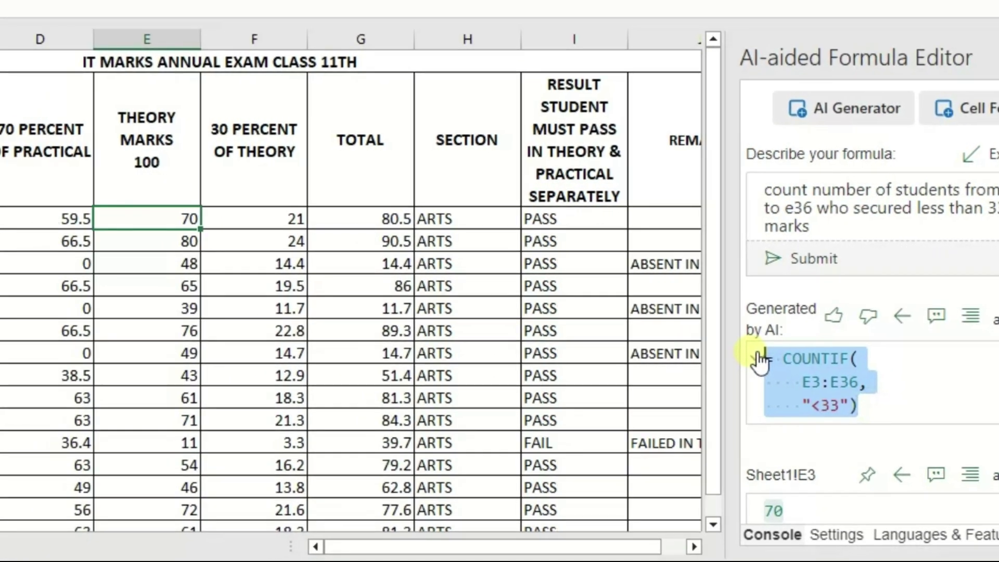
Paste =COUNTIF(E3:E36,"<33") into D38, which returns 1.
scroll(229, 338, down, 3)
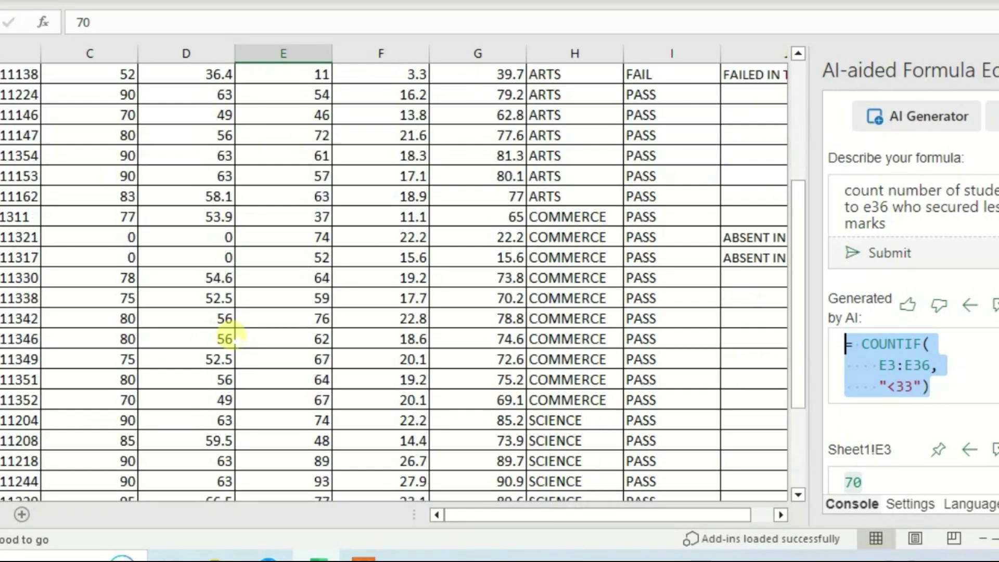
scroll(234, 336, down, 3)
click(212, 400)
click(115, 28)
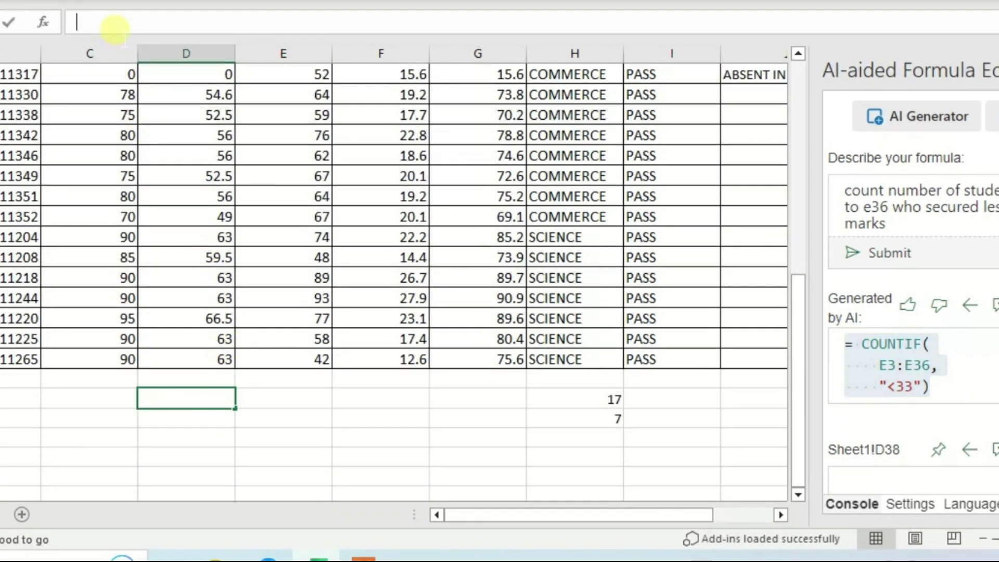
key(ctrl+v)
key(Return)
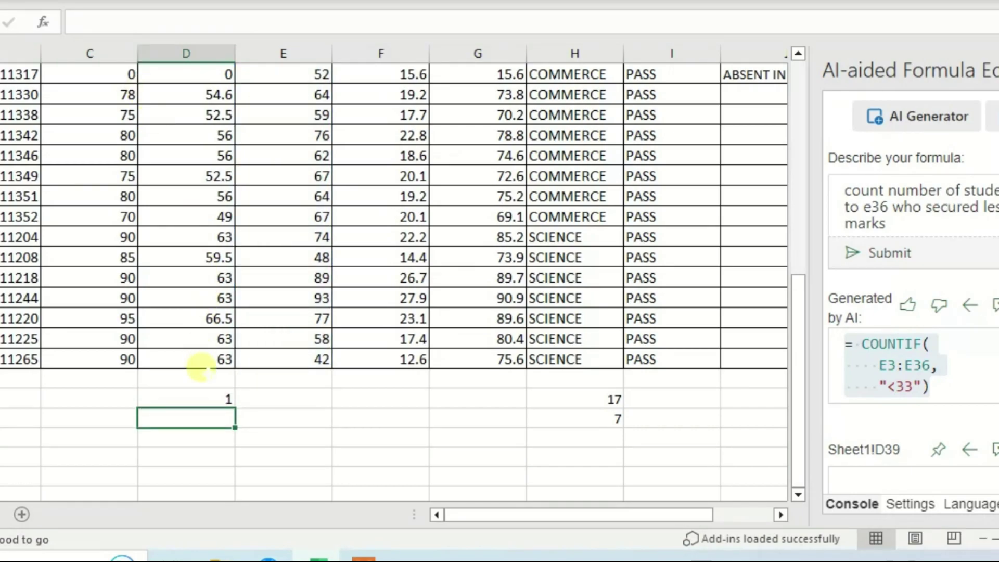
click(208, 398)
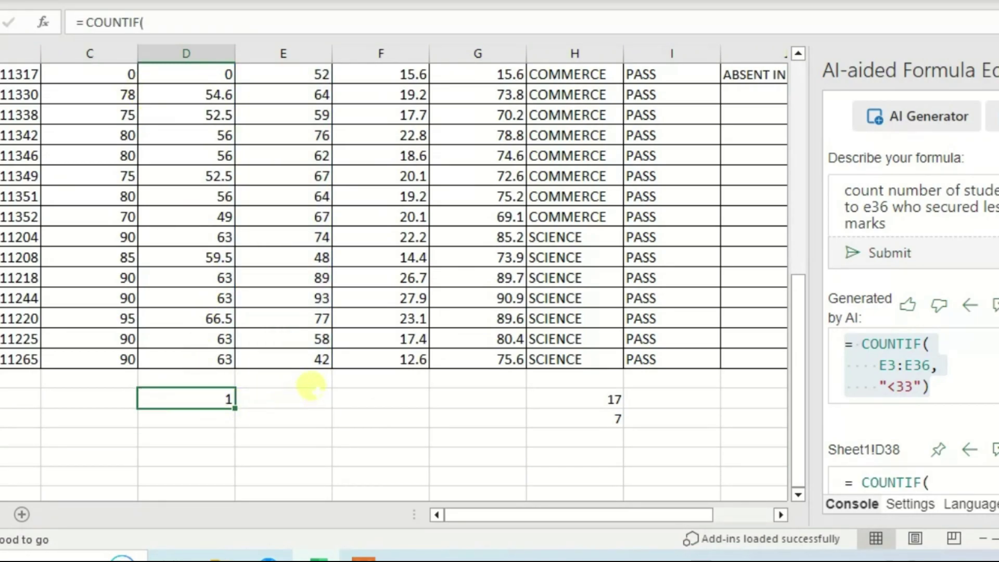
scroll(317, 359, up, 3)
scroll(327, 312, up, 4)
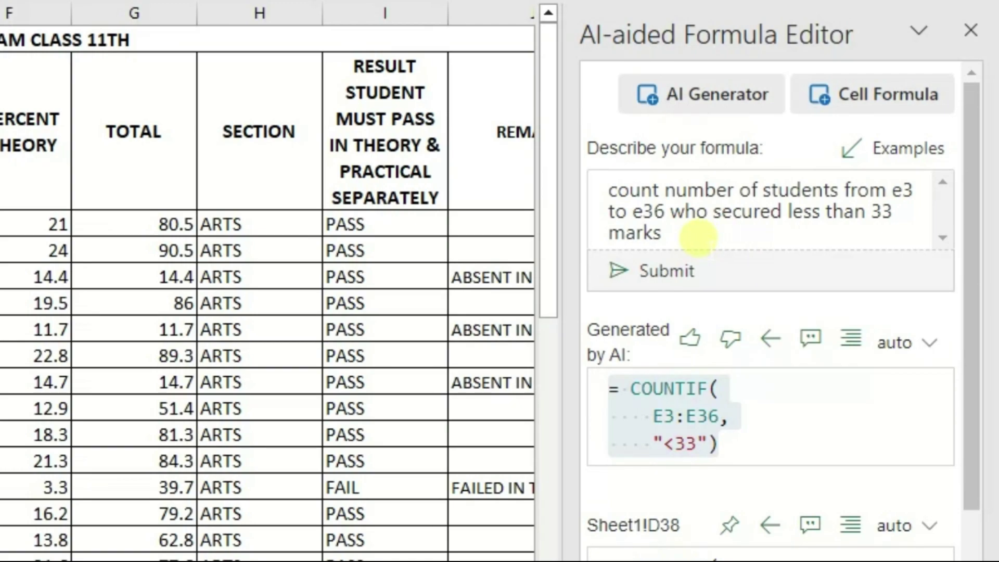
Replace the description with 'add numbers from e3 to e36' to generate =SUM(E3:E36).
key(ctrl+a)
key(BackSpace)
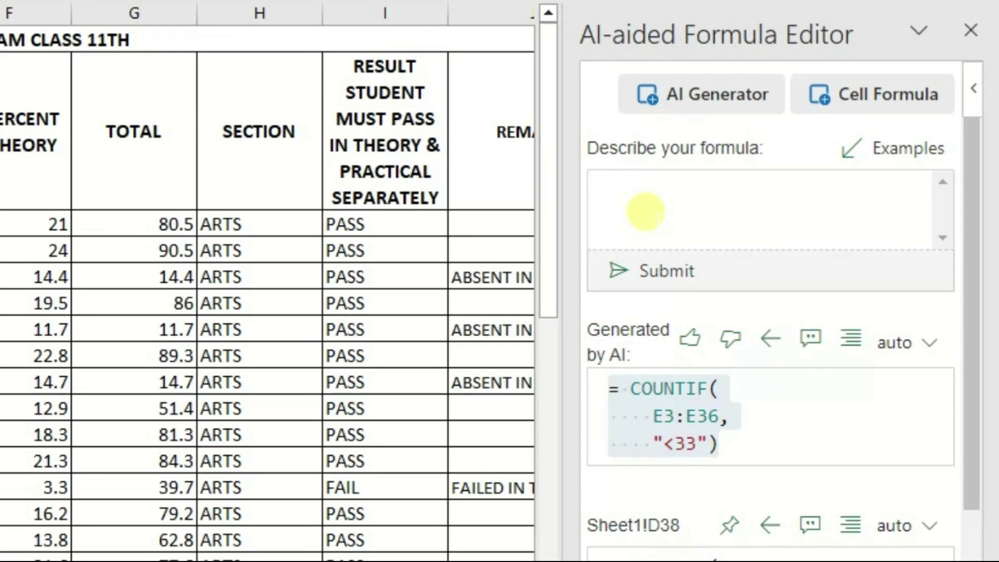
text(add )
text(numbers from )
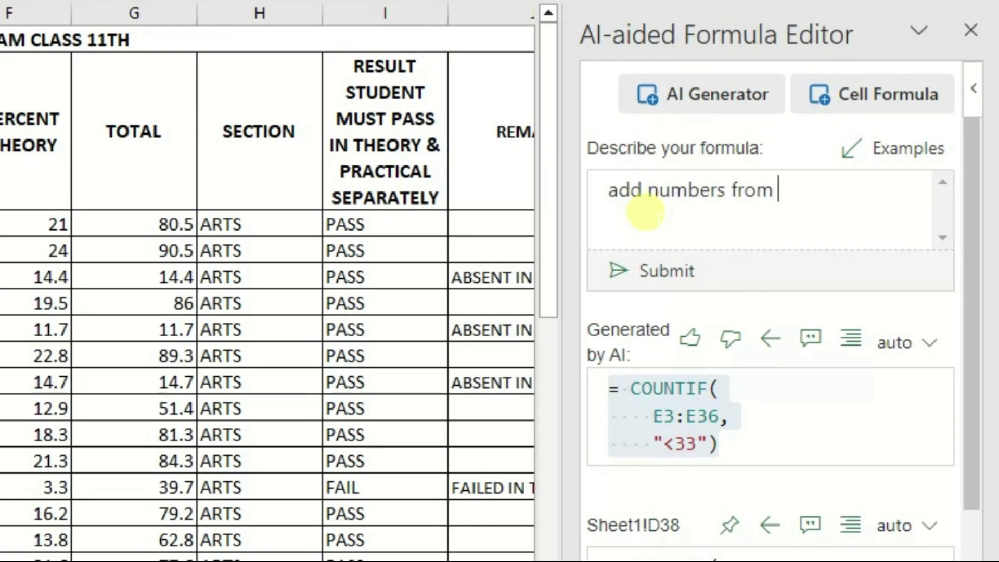
text(e3 to e36)
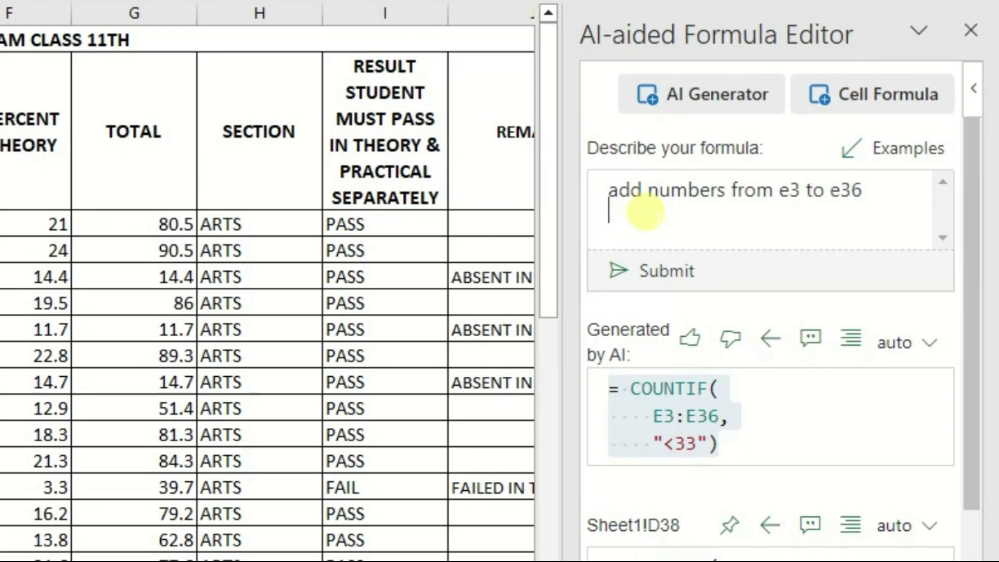
click(626, 266)
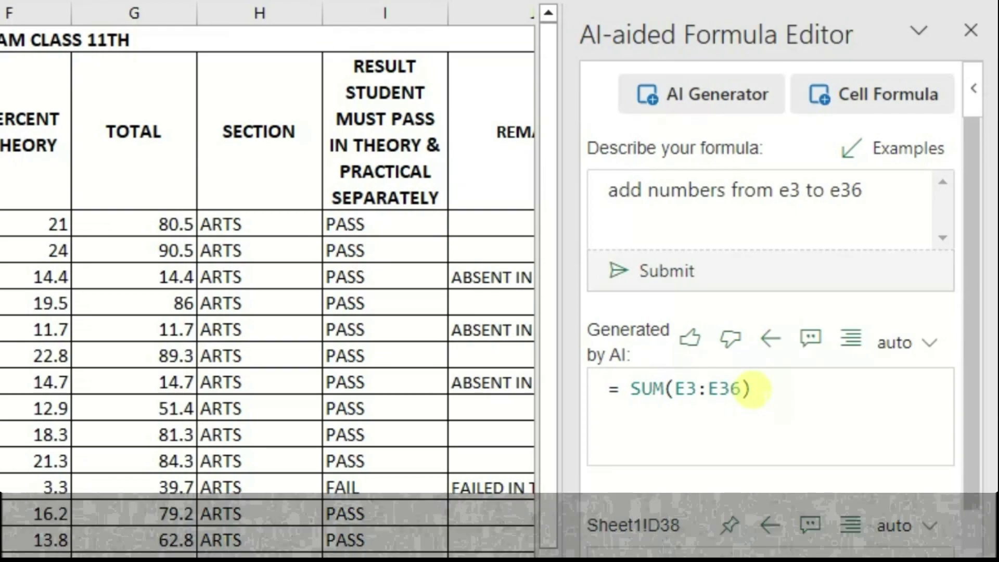
Empty the description box and delete the old PASS values from column I.
click(617, 234)
key(ctrl+a)
key(BackSpace)
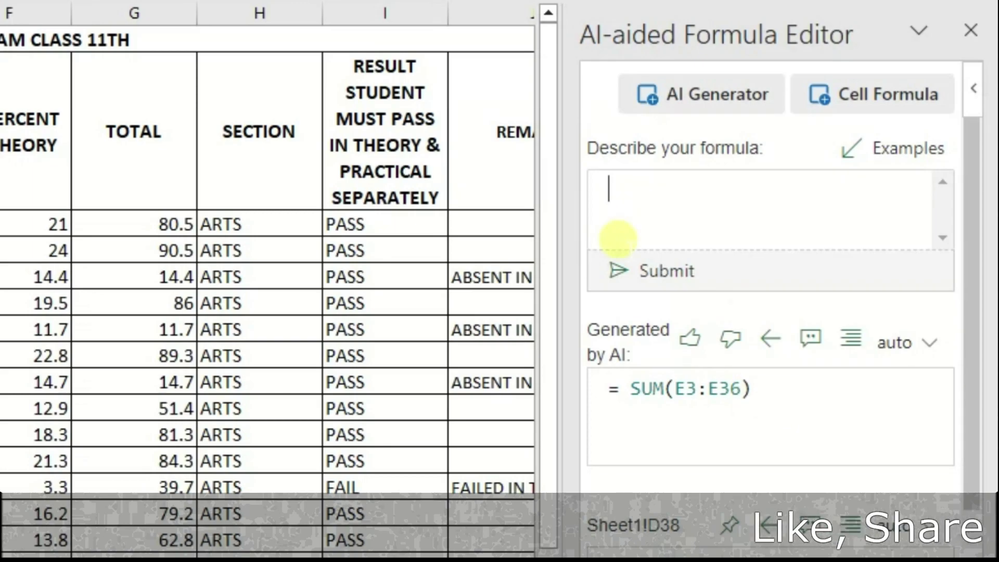
drag(396, 225, 385, 547)
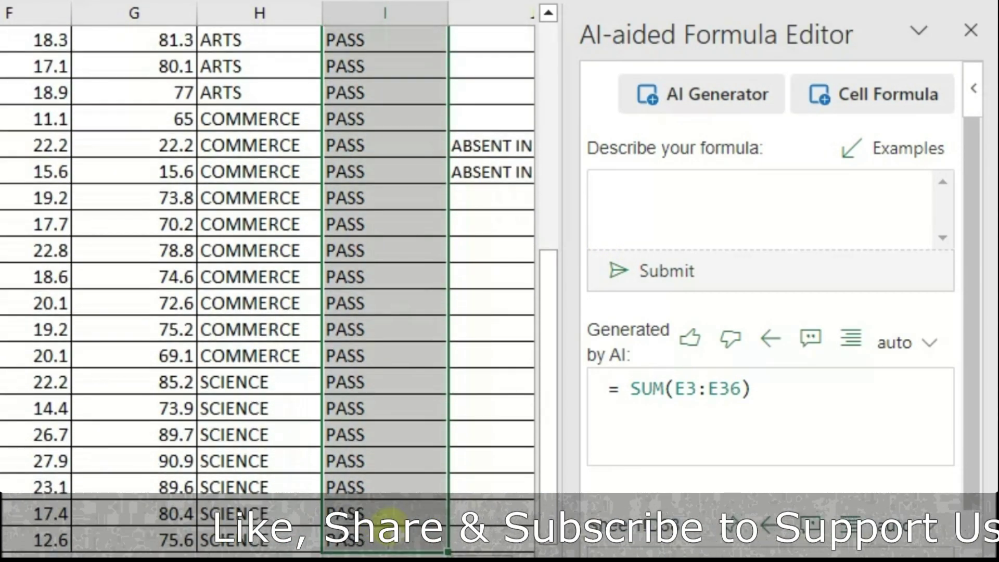
key(Delete)
scroll(393, 443, up, 5)
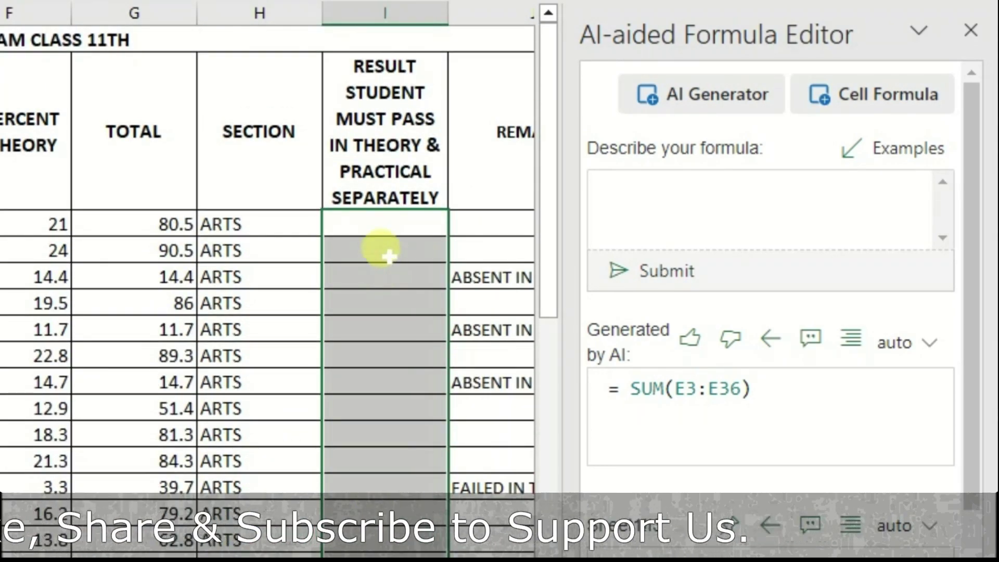
Check the percentage formulas in D3 and F3, then reselect I3 for the result.
click(370, 223)
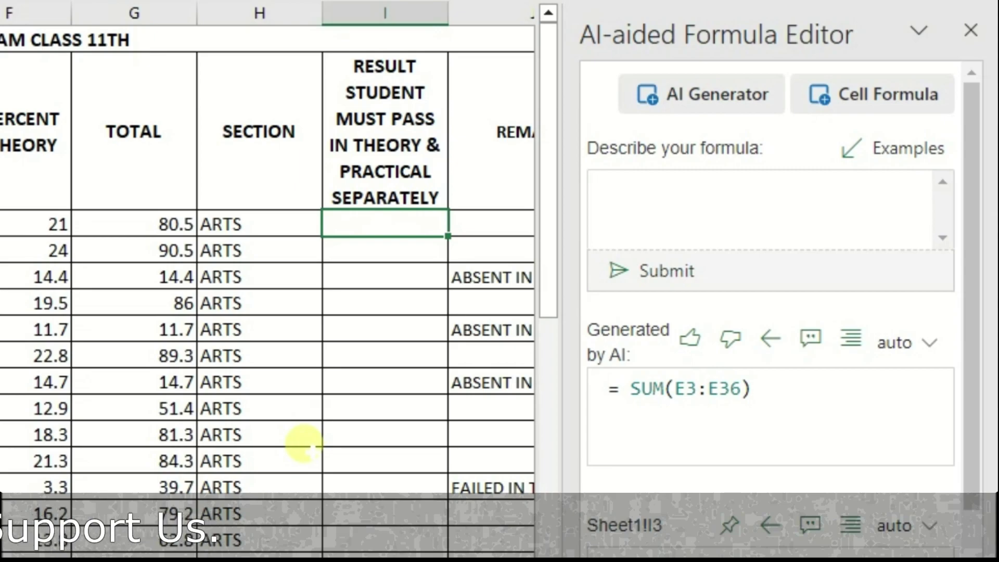
key(Left)
key(Left)
key(Left)
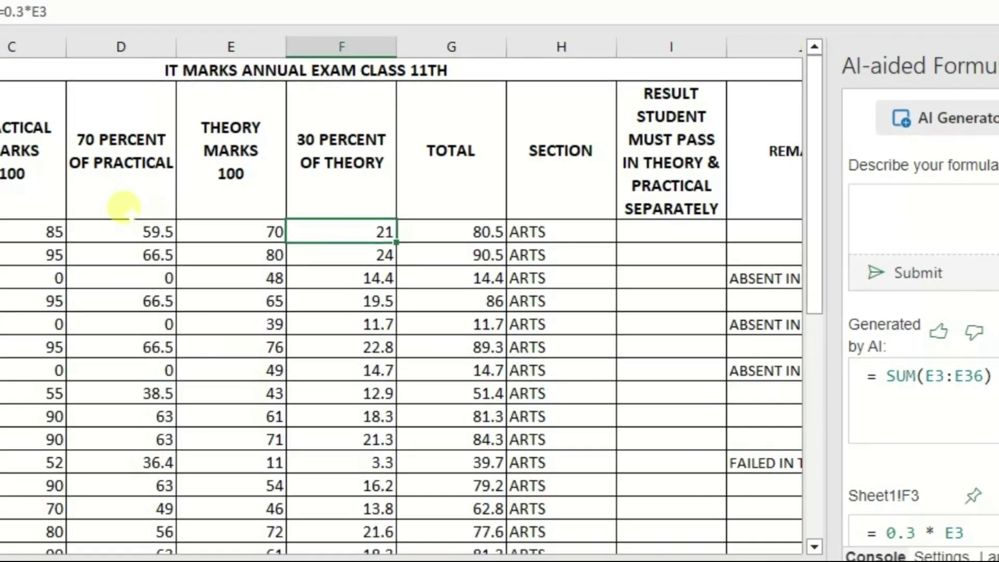
click(242, 236)
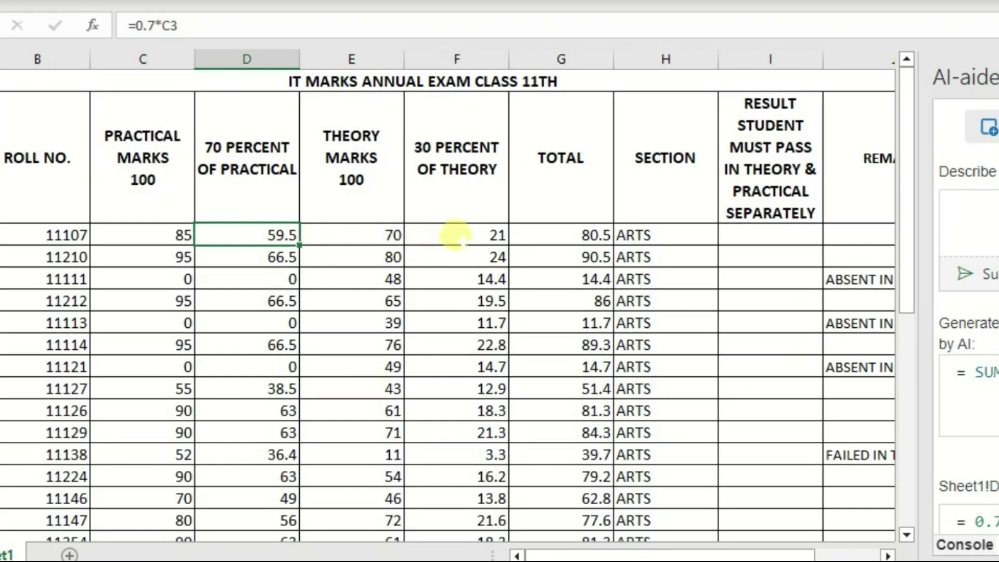
click(453, 235)
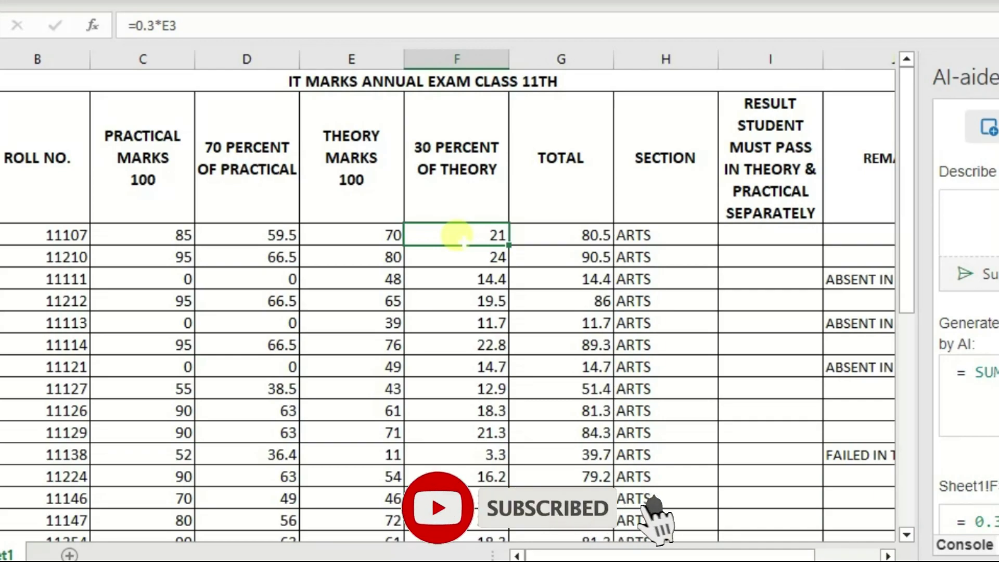
click(733, 235)
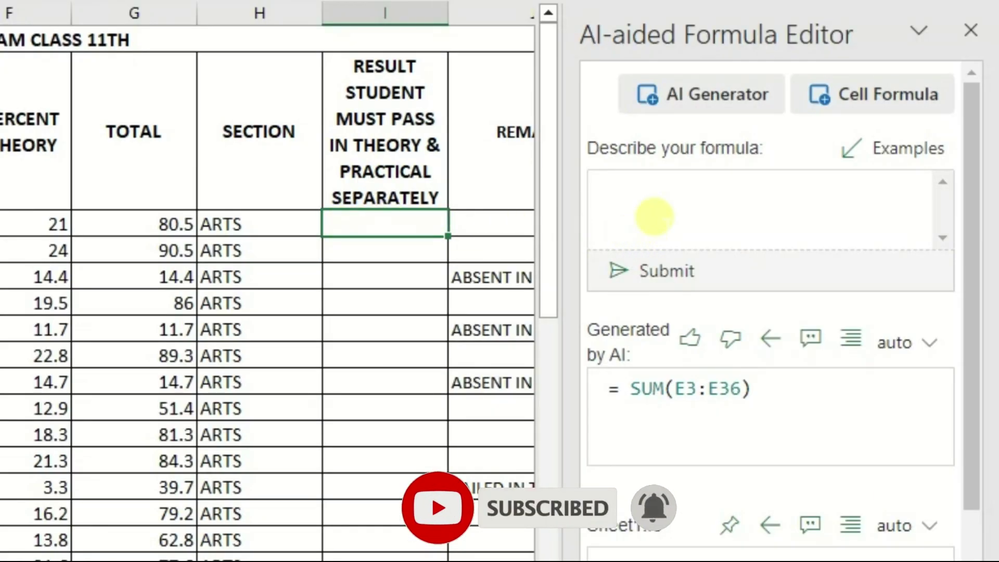
click(653, 216)
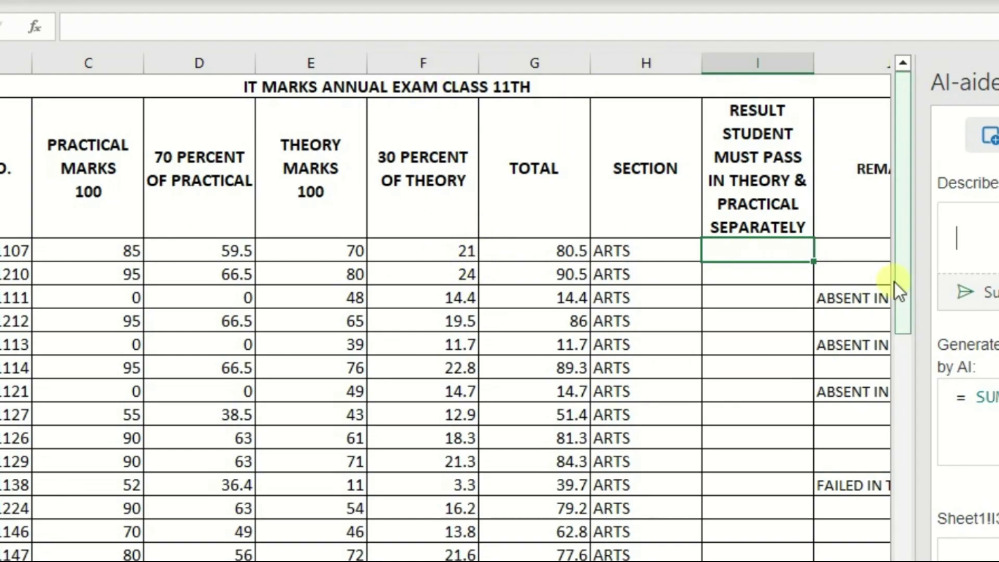
Describe the pass rule (D3 at least 23 and F3 at least 10) in Hinglish and generate it.
text(agar d3 me 23 hai aur )
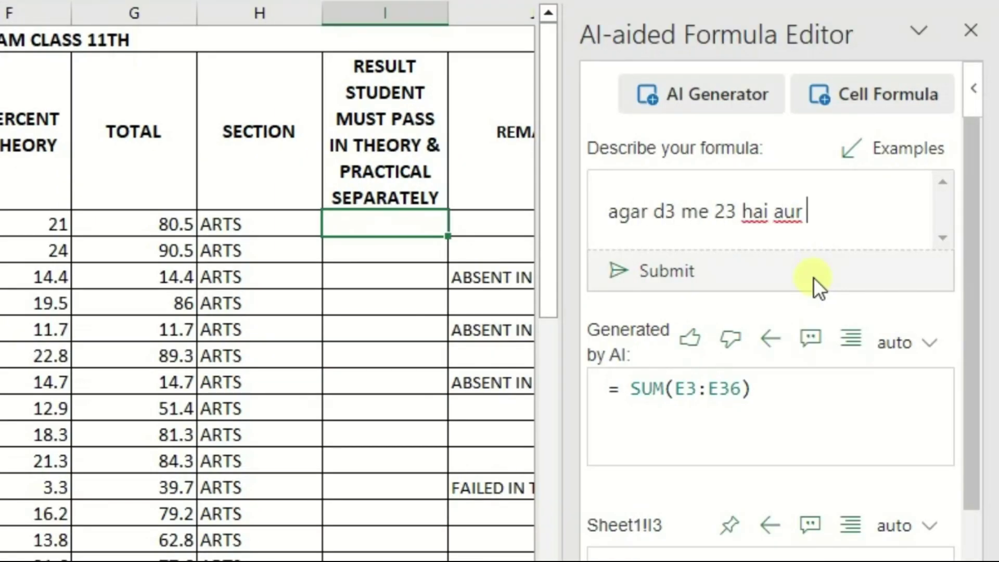
text(f3 me 10ya usse jyada  ya usse jyada hai to pass)
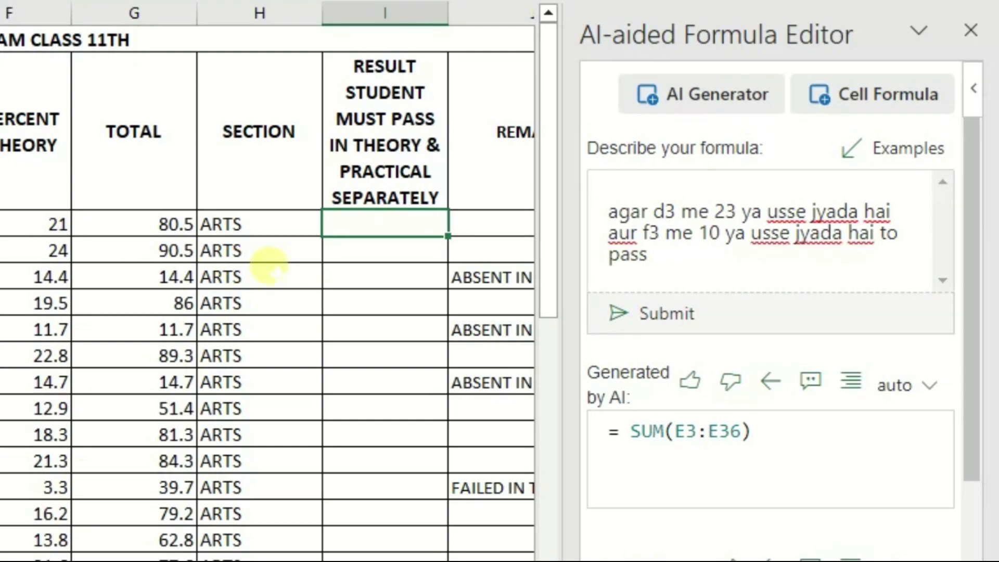
click(666, 318)
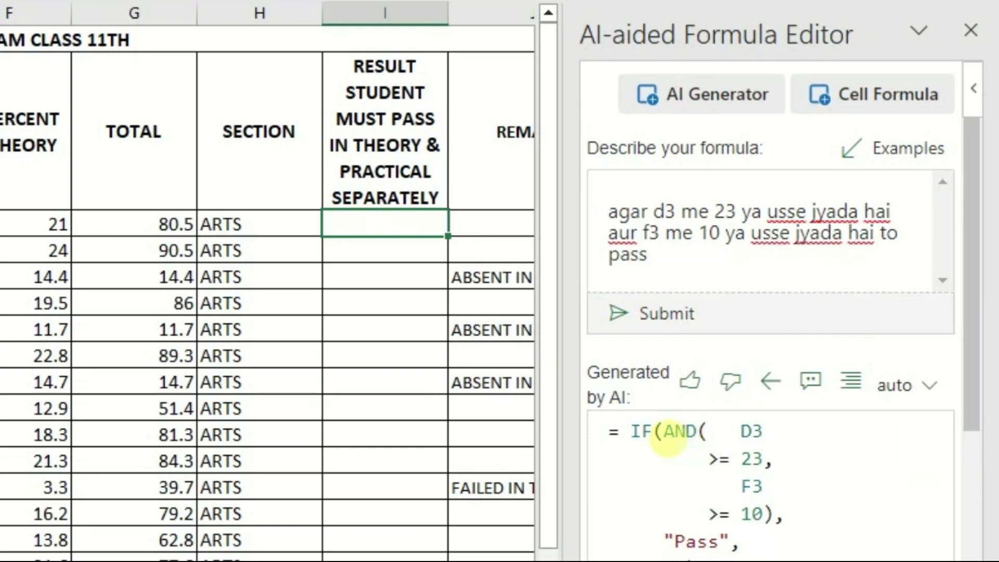
Copy the generated IF(AND) formula and enter it in cell I3.
click(605, 435)
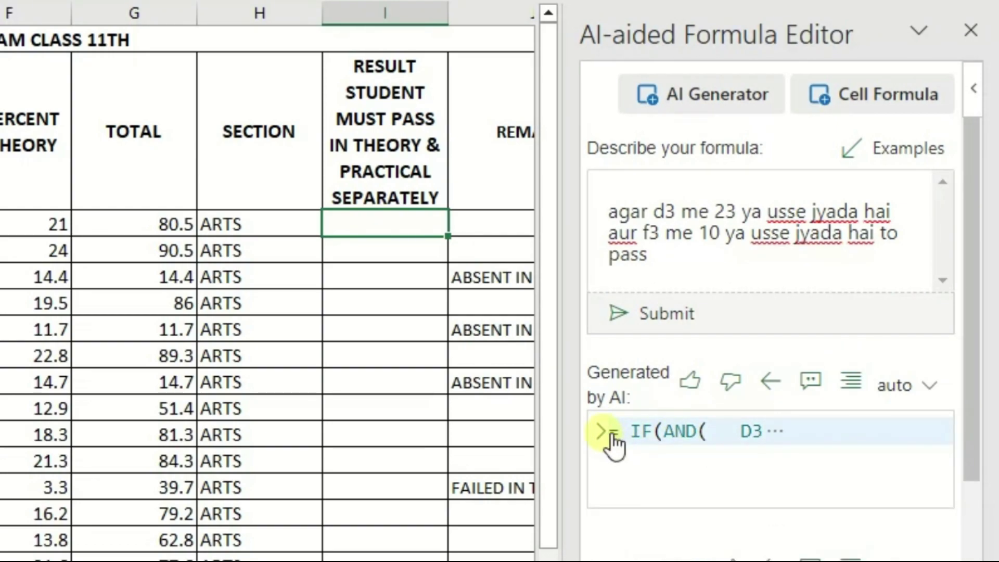
click(611, 436)
drag(611, 432, 696, 559)
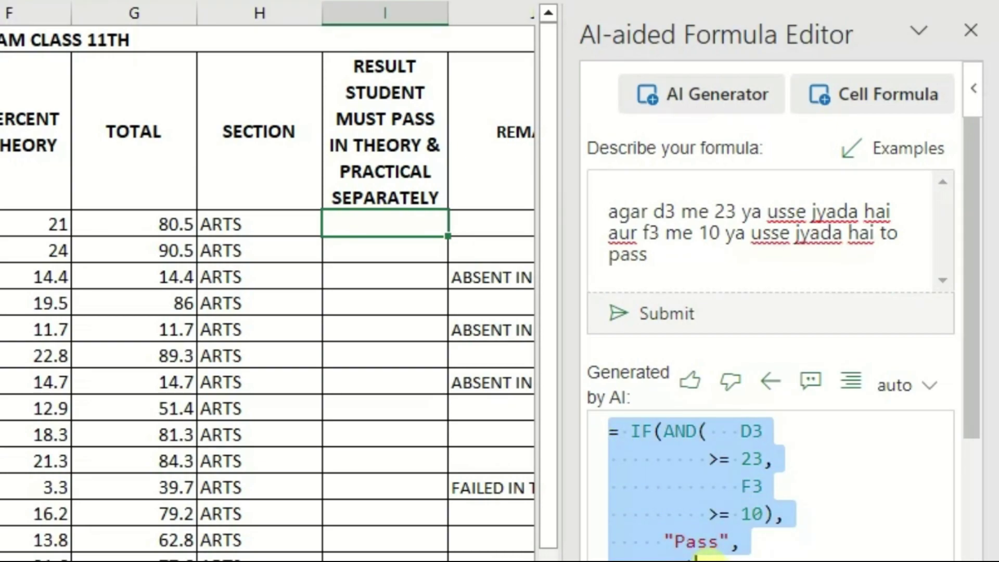
click(364, 225)
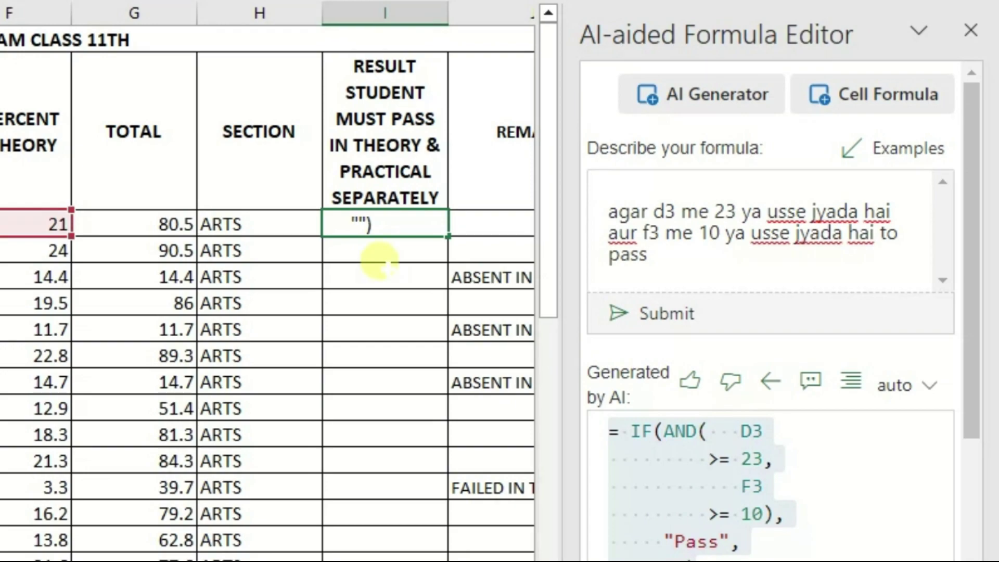
key(Up)
Fill the I3 formula down the result column so qualifying students show Pass.
key(Up)
key(Up)
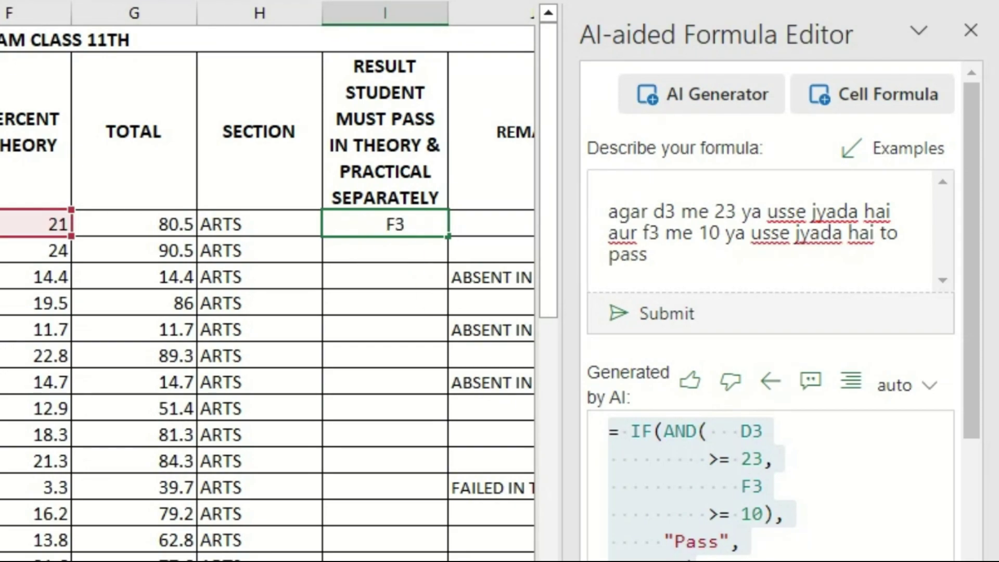
key(Return)
key(Up)
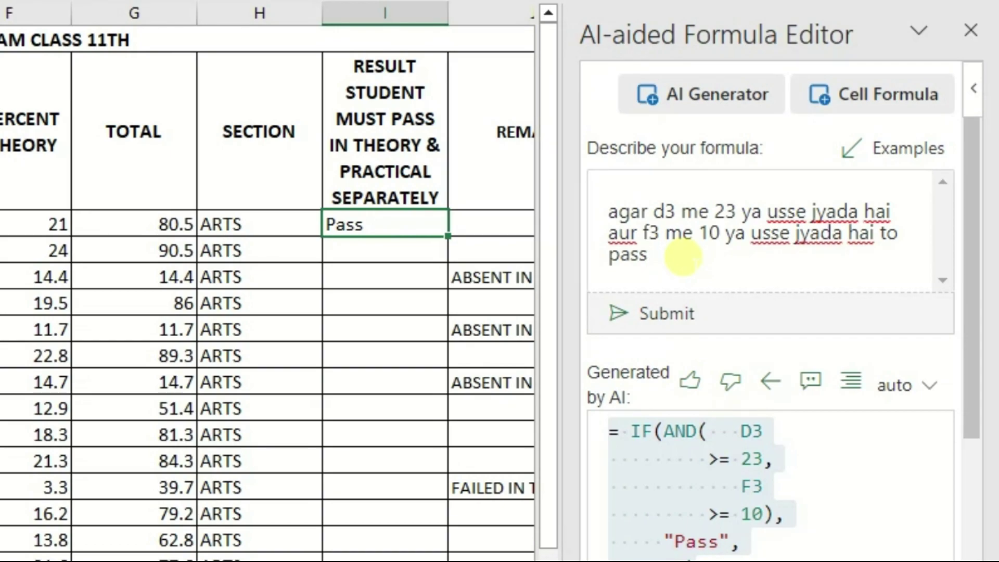
click(390, 302)
click(389, 224)
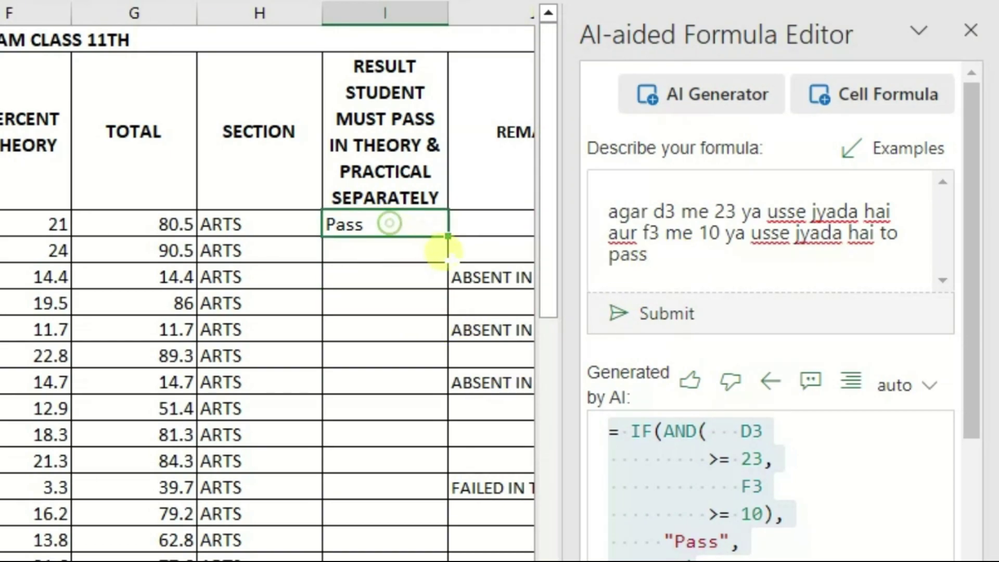
double_click(448, 235)
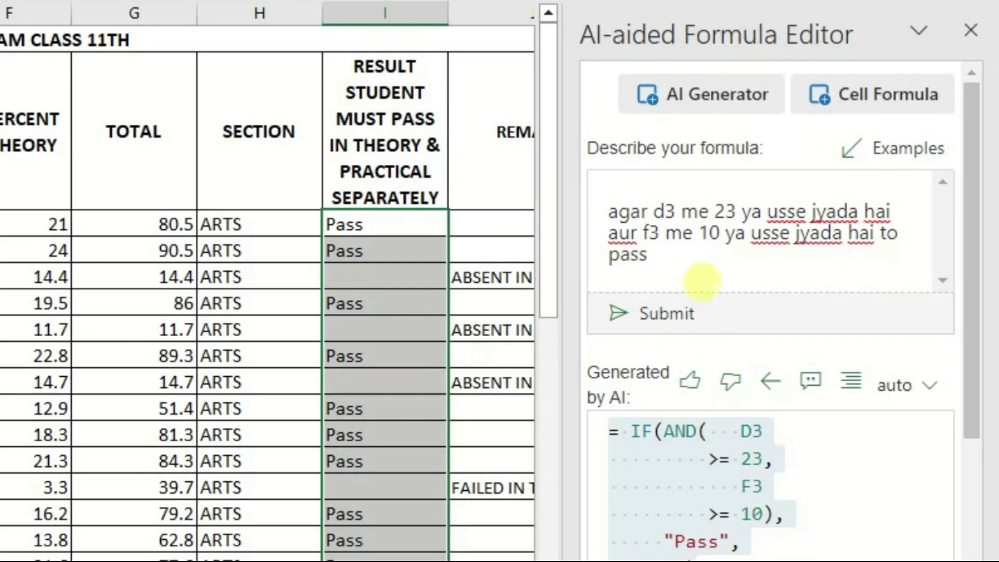
Append 'nahi to fail' to the AI description, resubmit it, and select the regenerated IF(AND) formula.
click(648, 255)
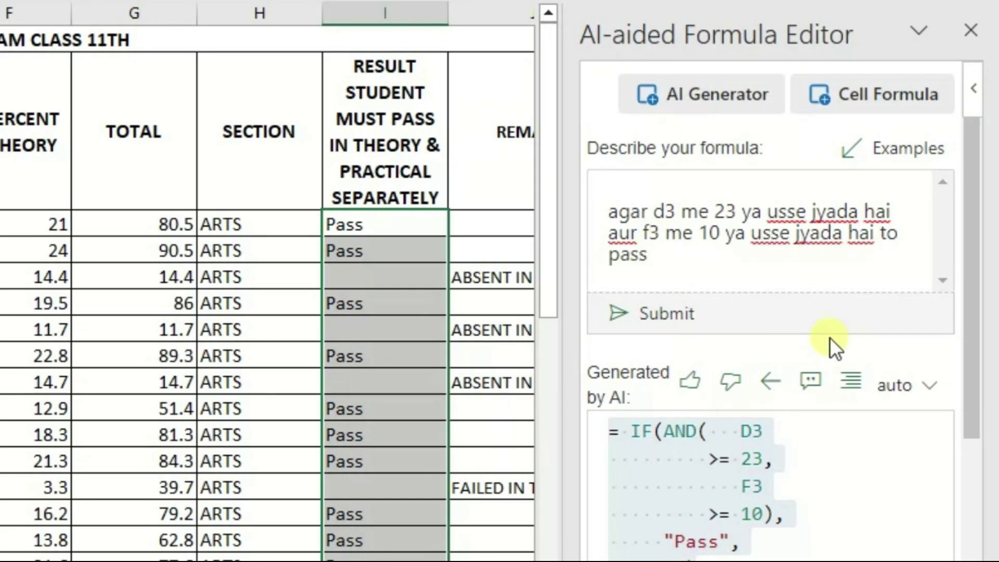
text( nahi to )
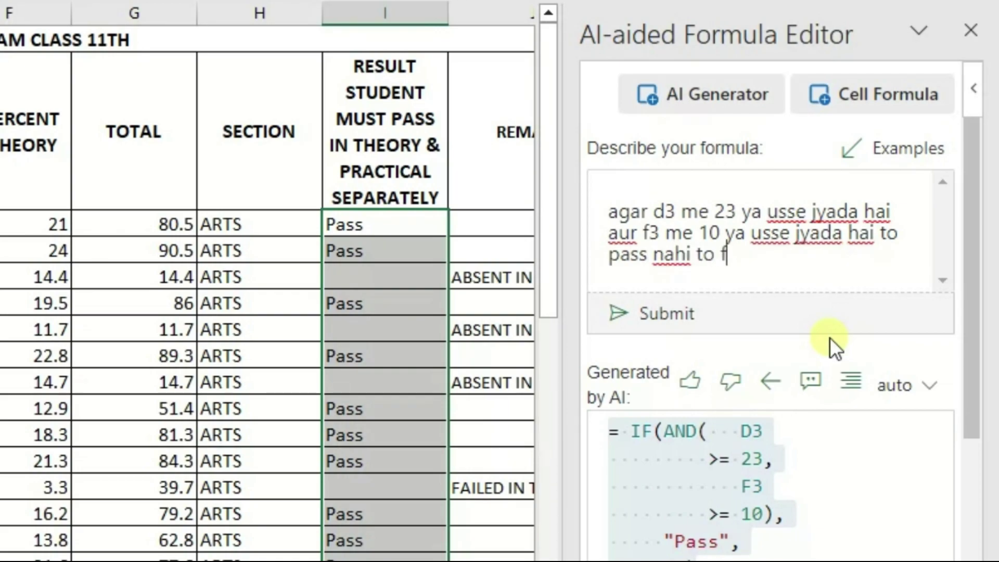
text(fail)
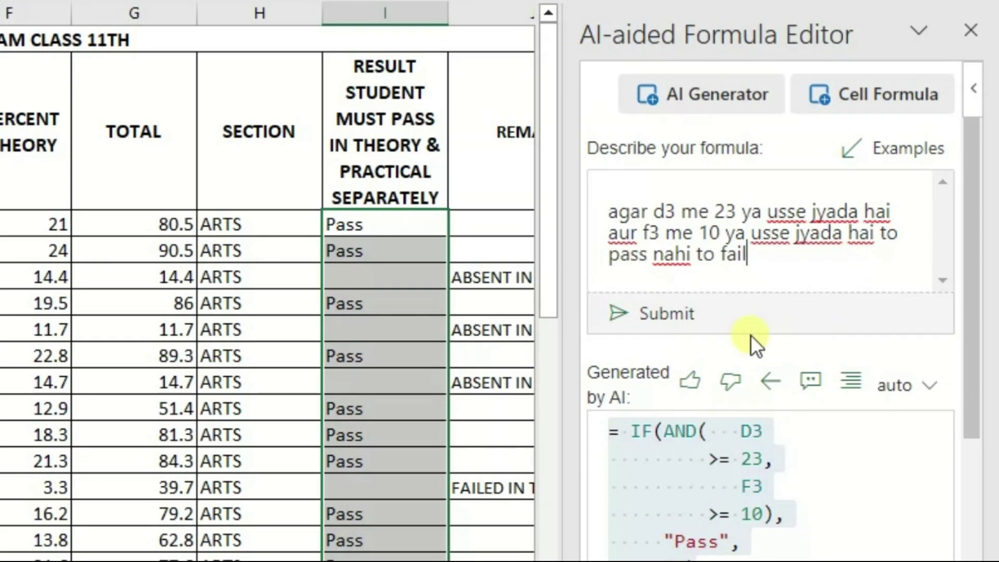
click(664, 318)
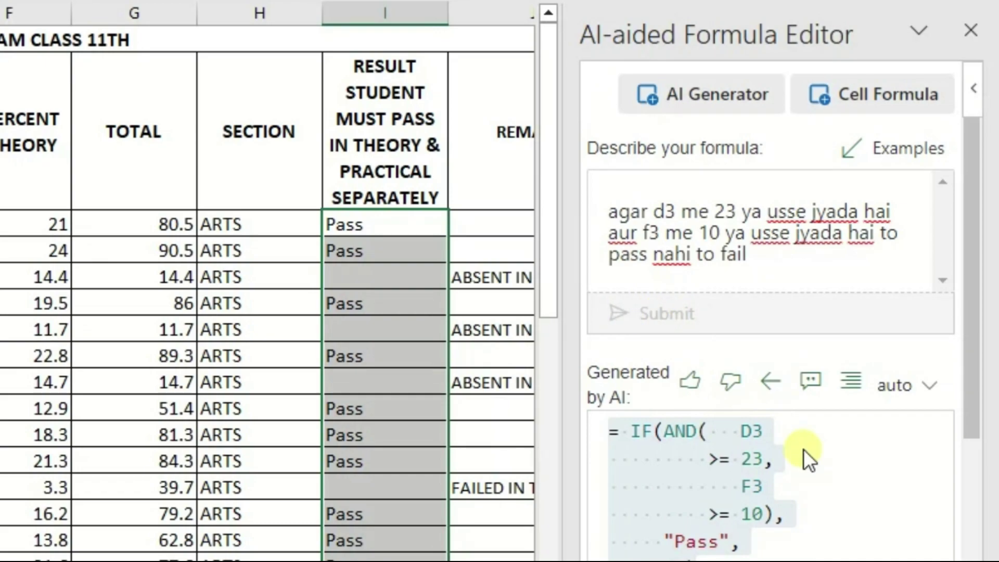
drag(609, 433, 794, 559)
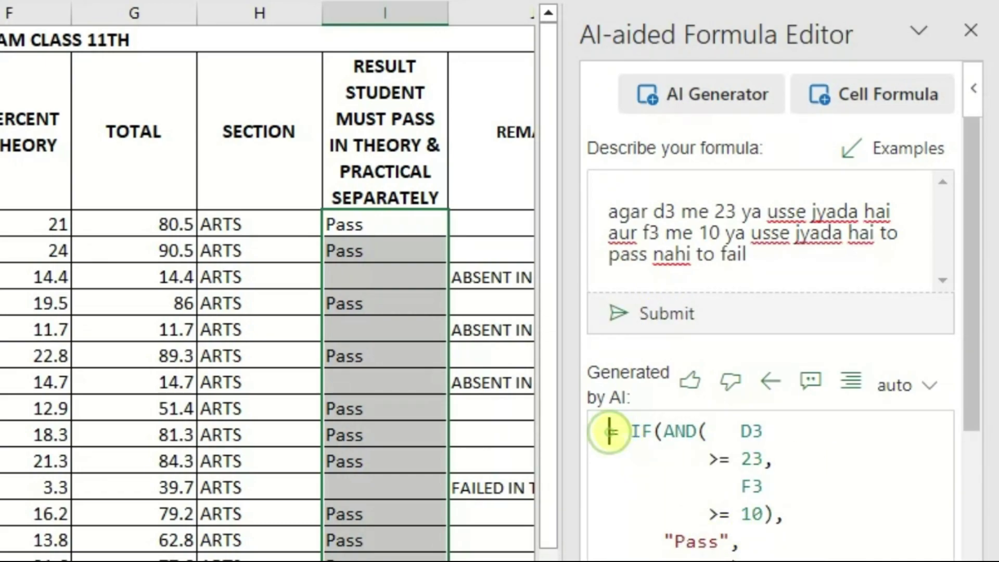
Paste the regenerated IF(AND) formula into cell I3.
click(379, 224)
key(ctrl+v)
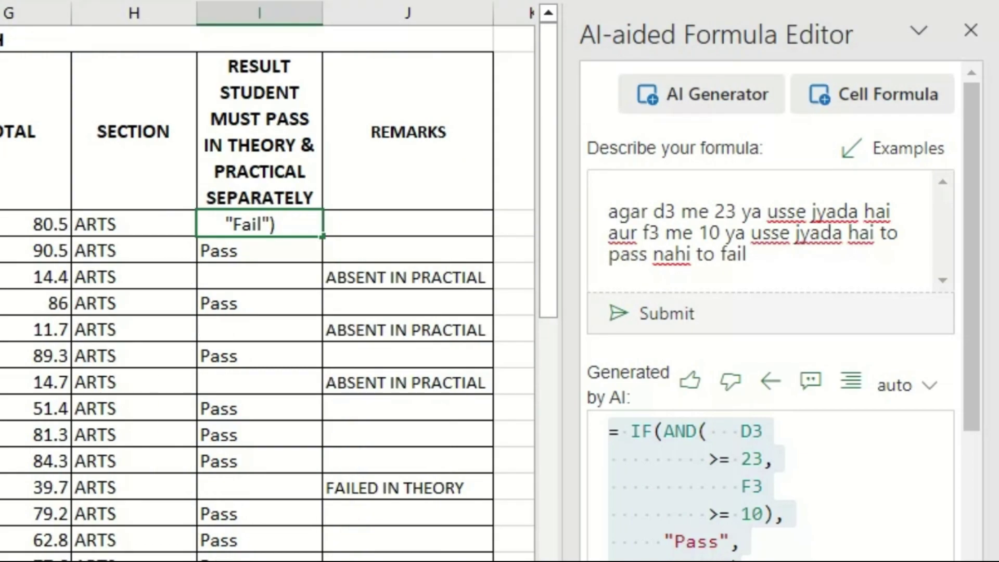
key(Return)
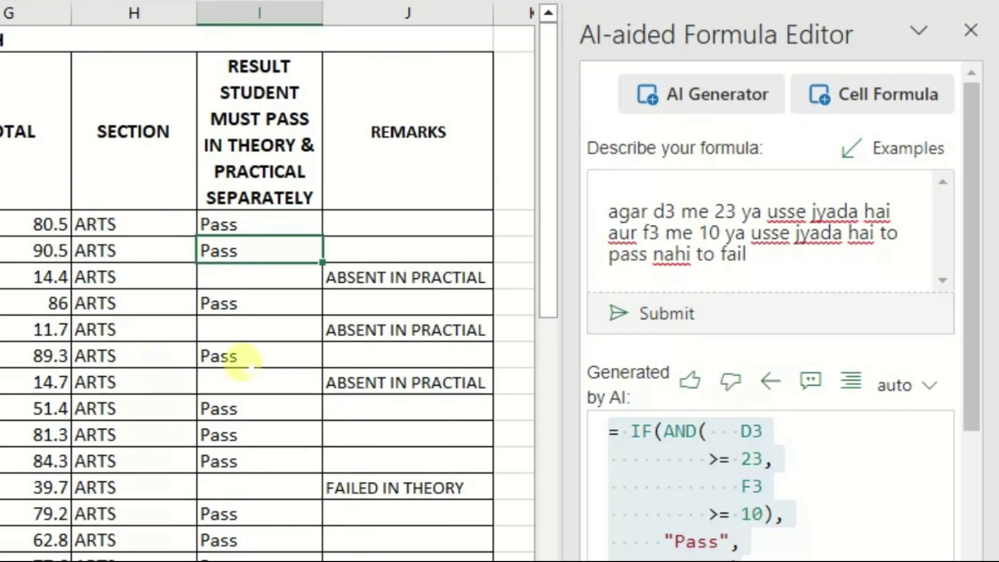
Fill the formula down column I and check the Fail result in the 11.7 row.
click(263, 222)
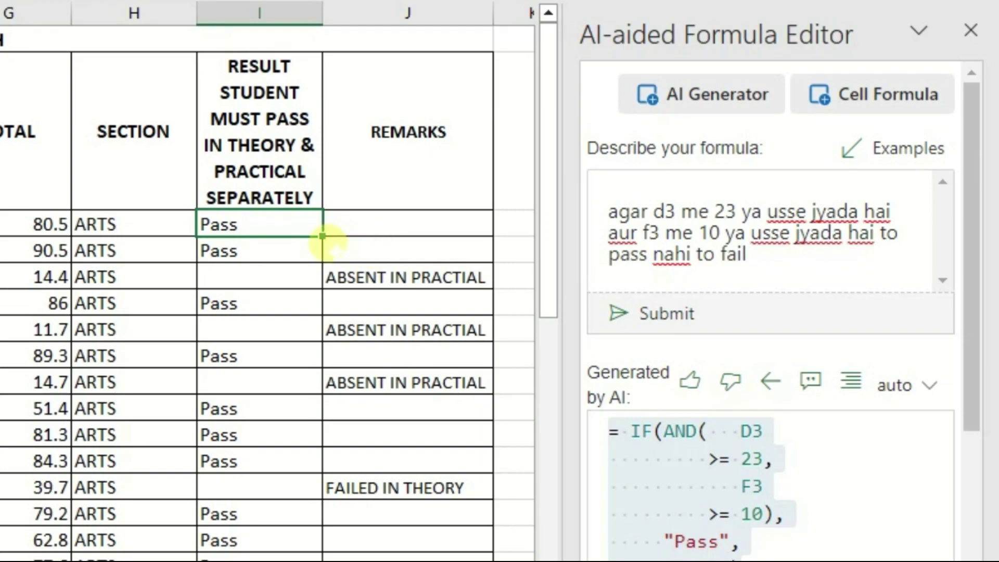
double_click(322, 236)
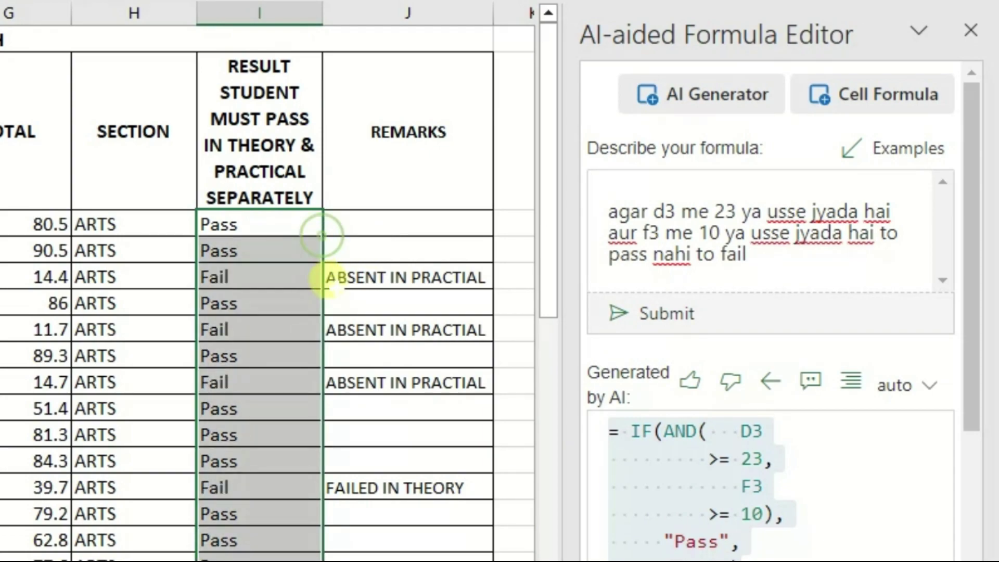
click(254, 277)
click(252, 329)
scroll(252, 329, down, 3)
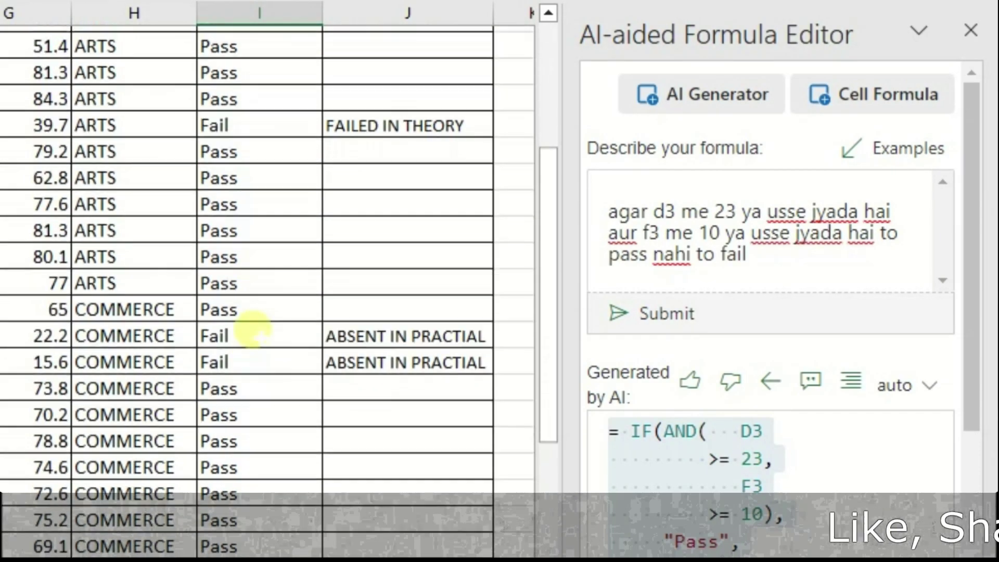
scroll(252, 331, down, 3)
scroll(282, 486, up, 3)
scroll(282, 487, up, 5)
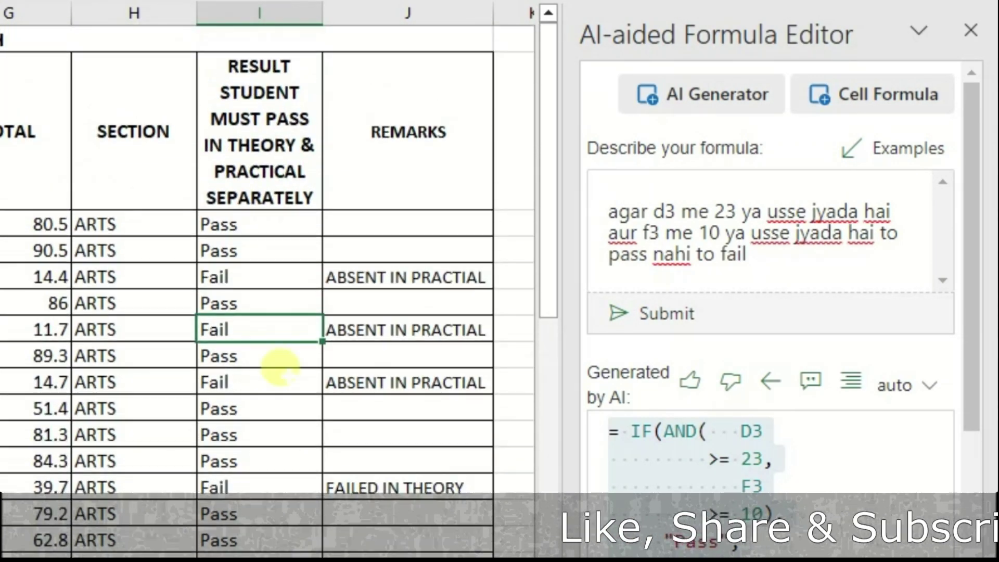